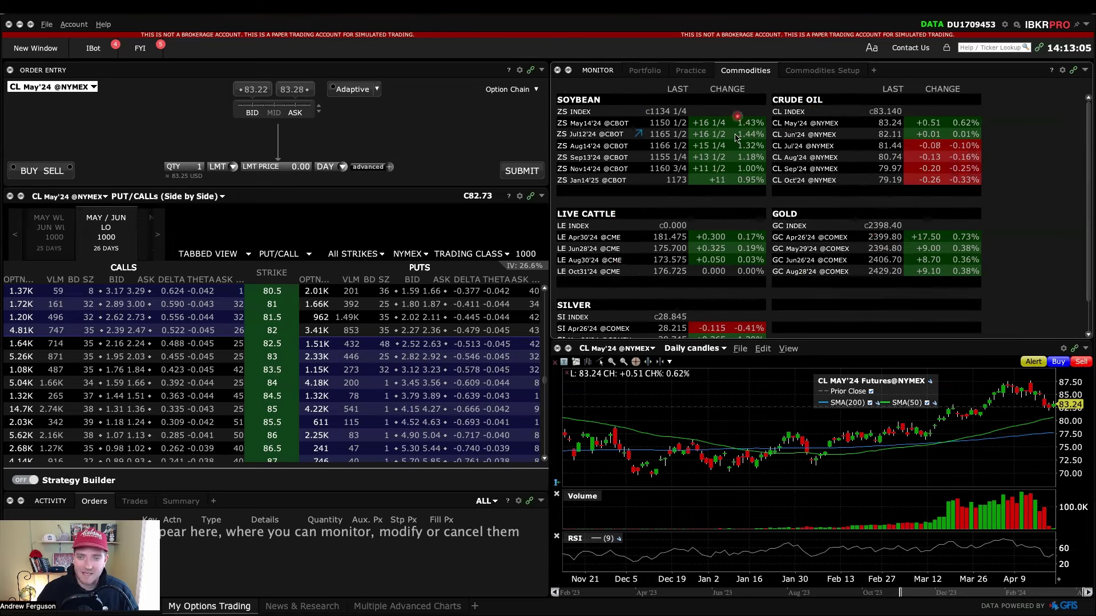
In the Commodities Setup watchlist, look up soybean and pick ZS (CBOT) Futures.
click(817, 73)
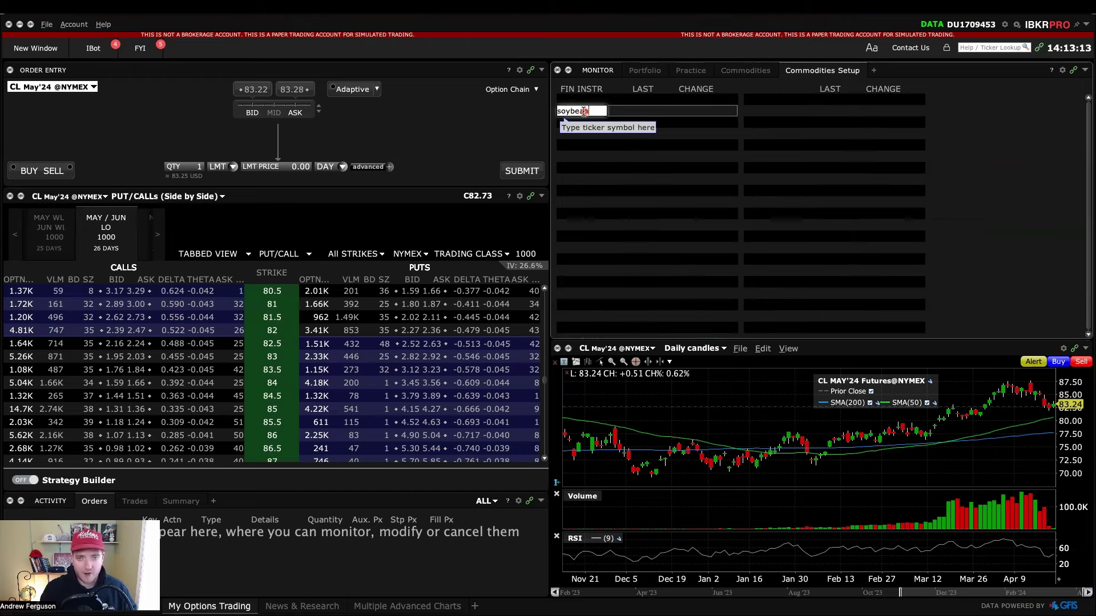
text(soybean)
key(Return)
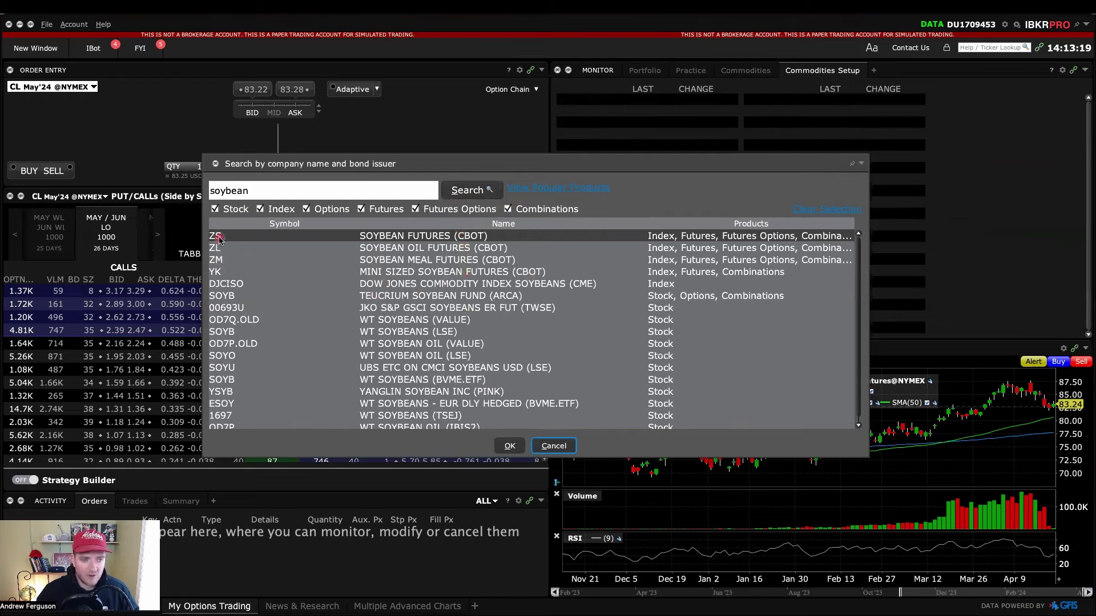
double_click(415, 237)
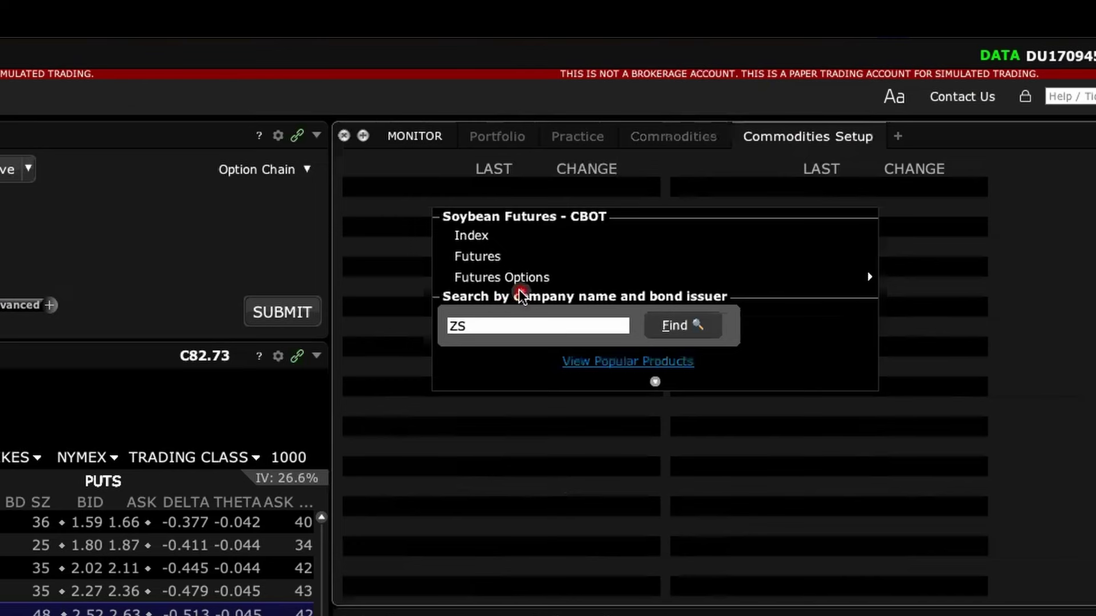
mouse_move(520, 279)
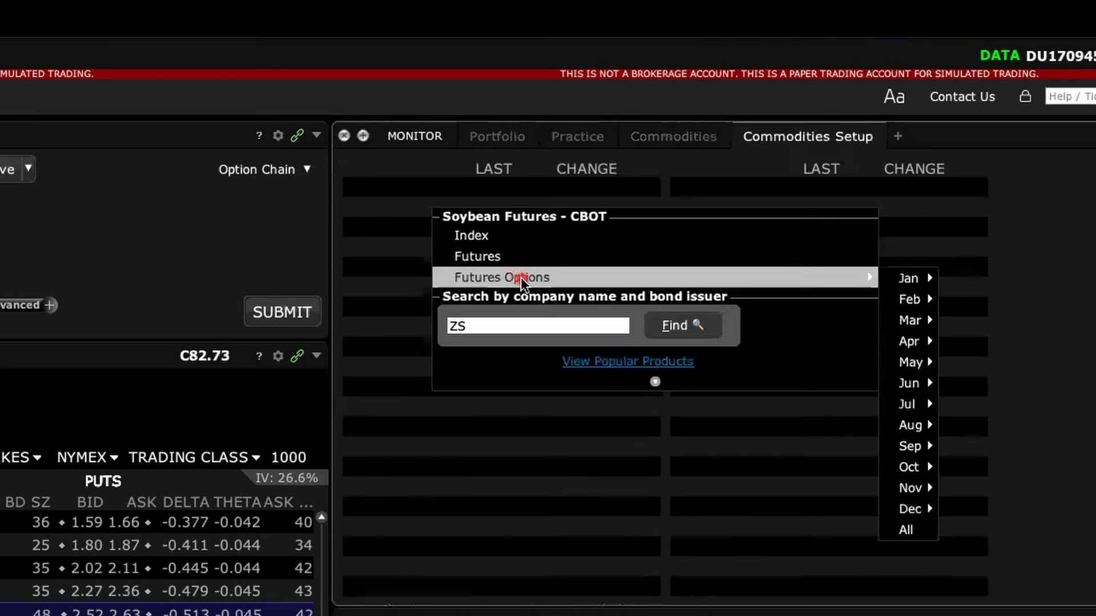
click(521, 256)
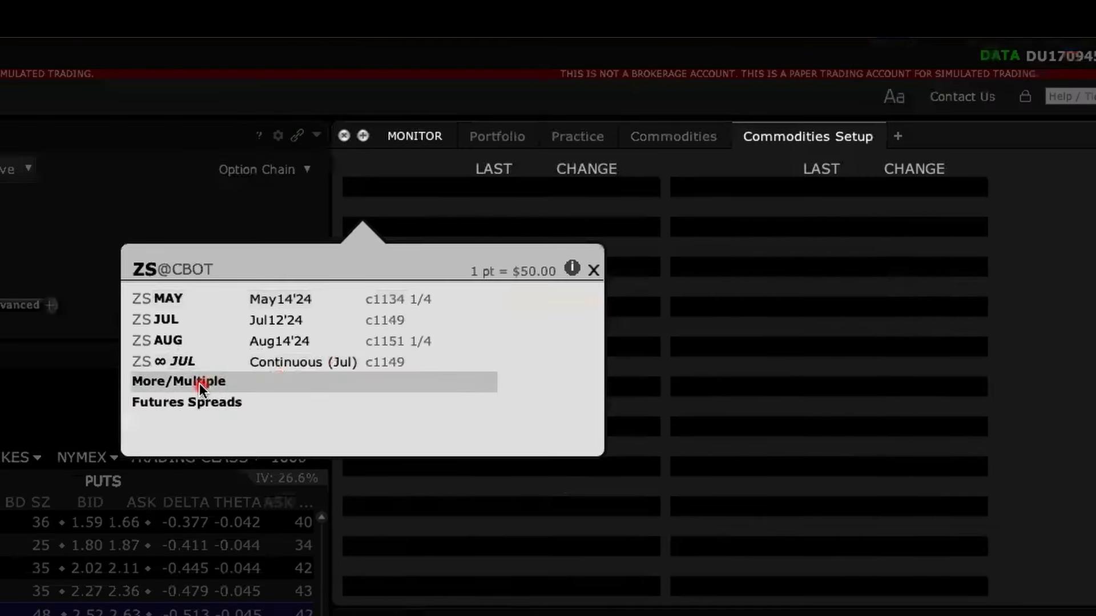
Add the ZS index and soybean futures 202405 through 202501 to the watchlist.
click(205, 382)
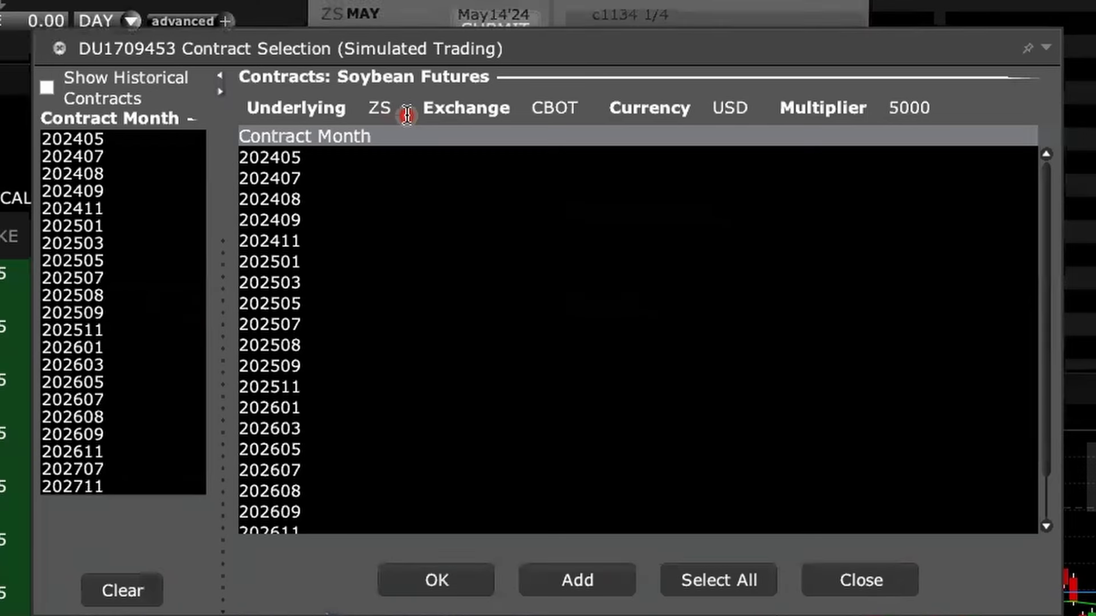
scroll(316, 200, down, 3)
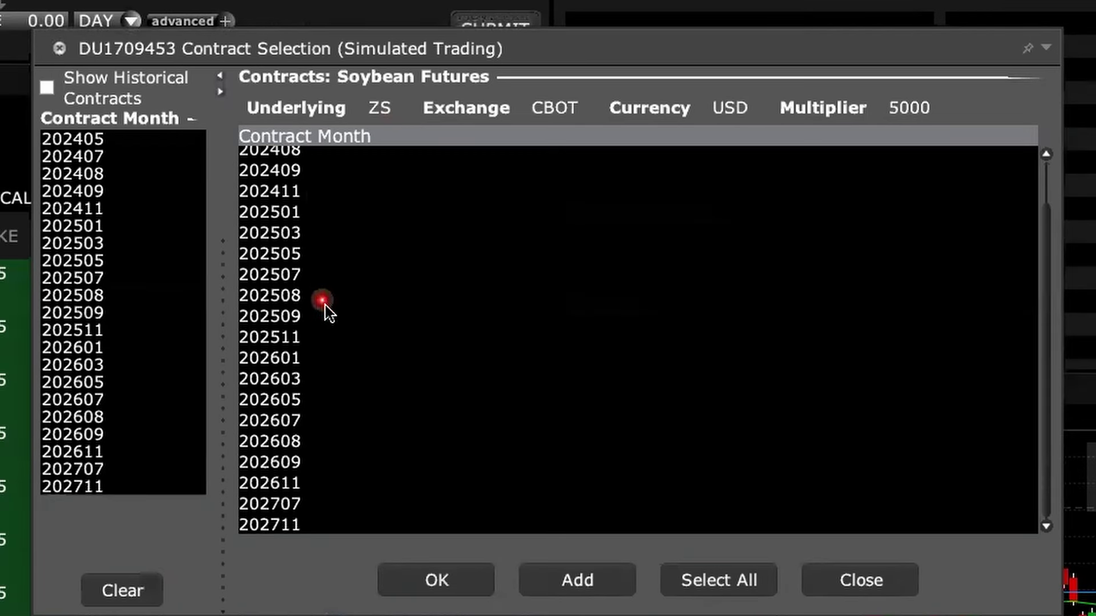
scroll(314, 323, up, 3)
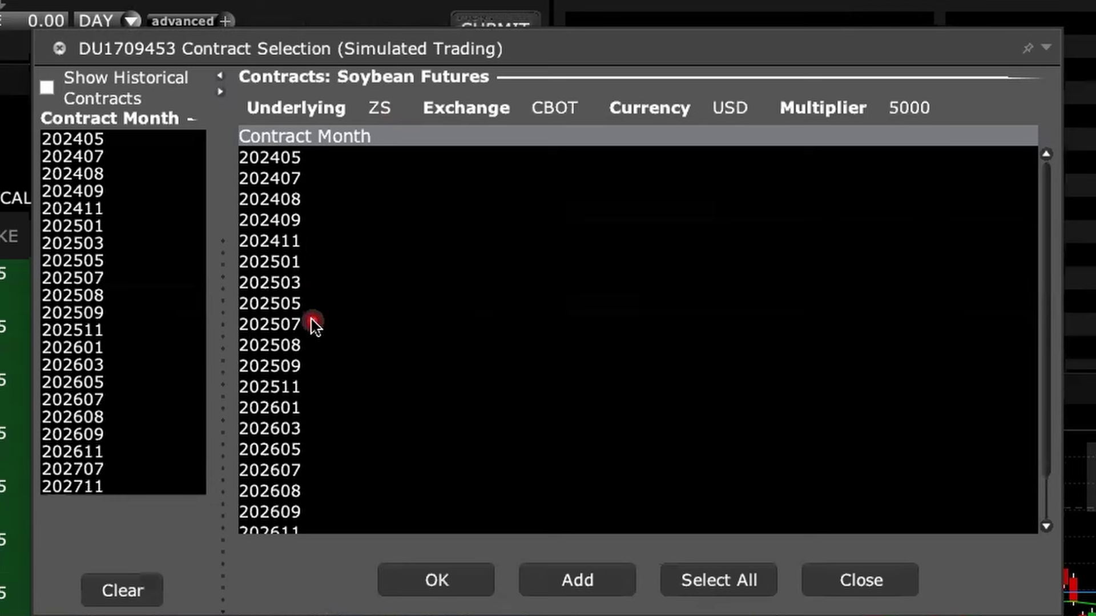
click(294, 161)
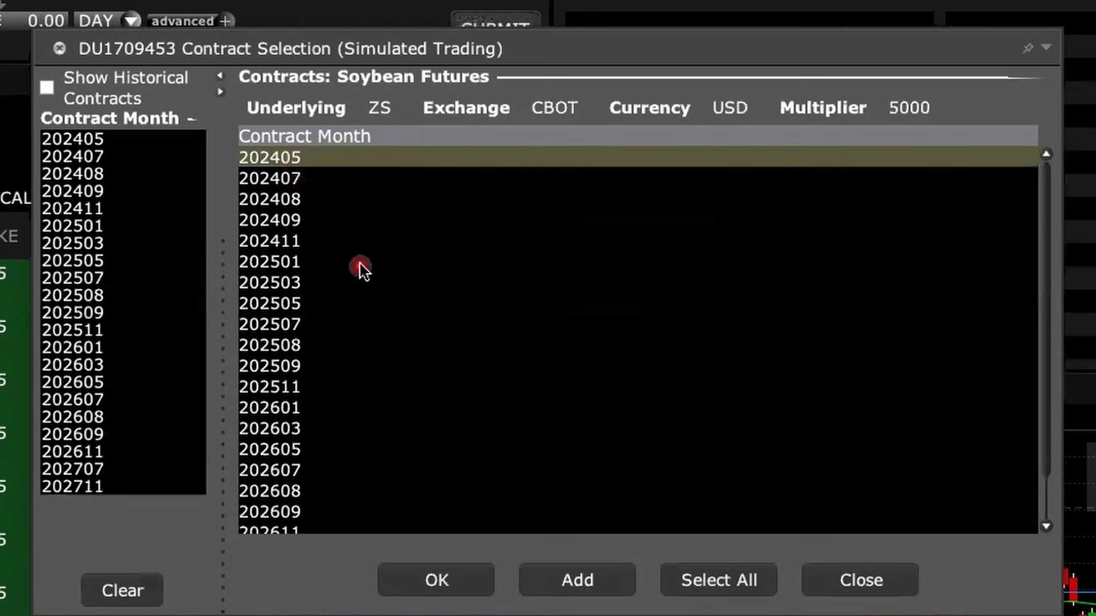
shift+click(282, 263)
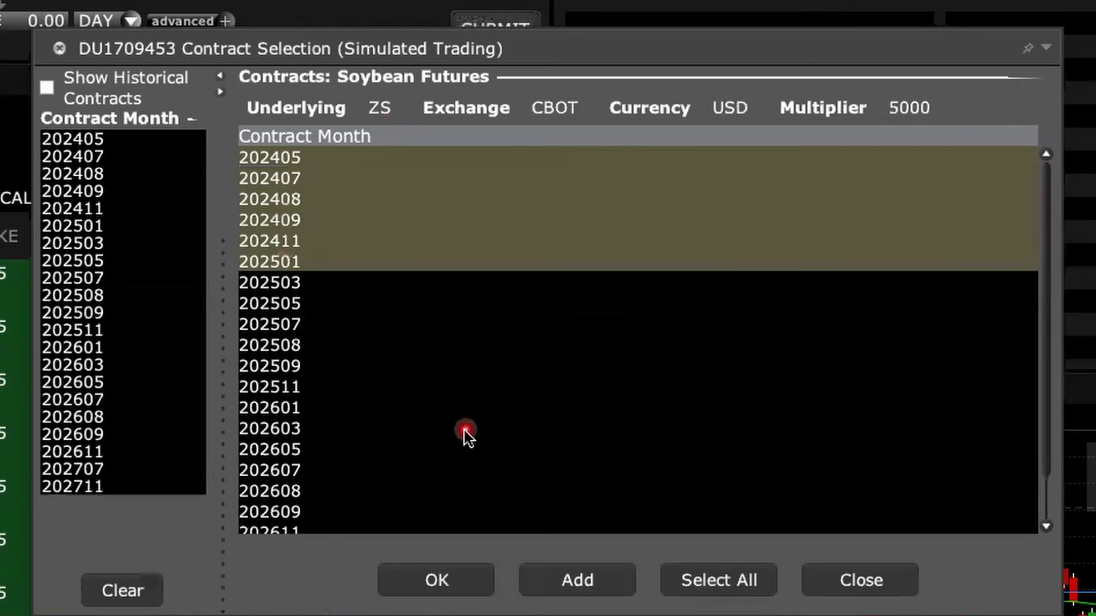
click(445, 582)
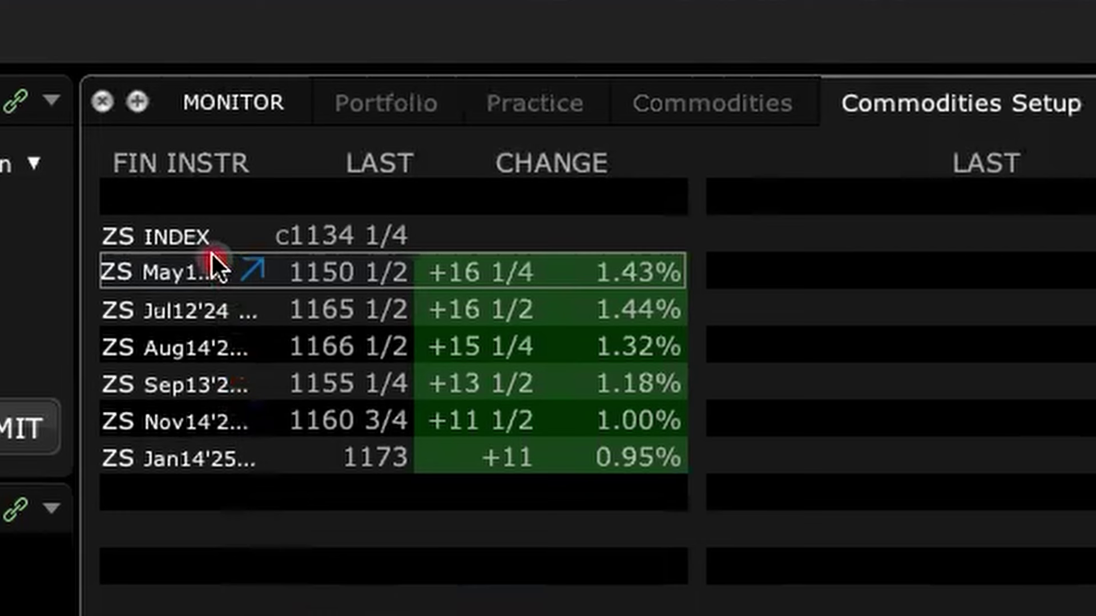
Review the ZS INDEX row and the six soybean contracts, May '24 through Jan '25.
click(174, 234)
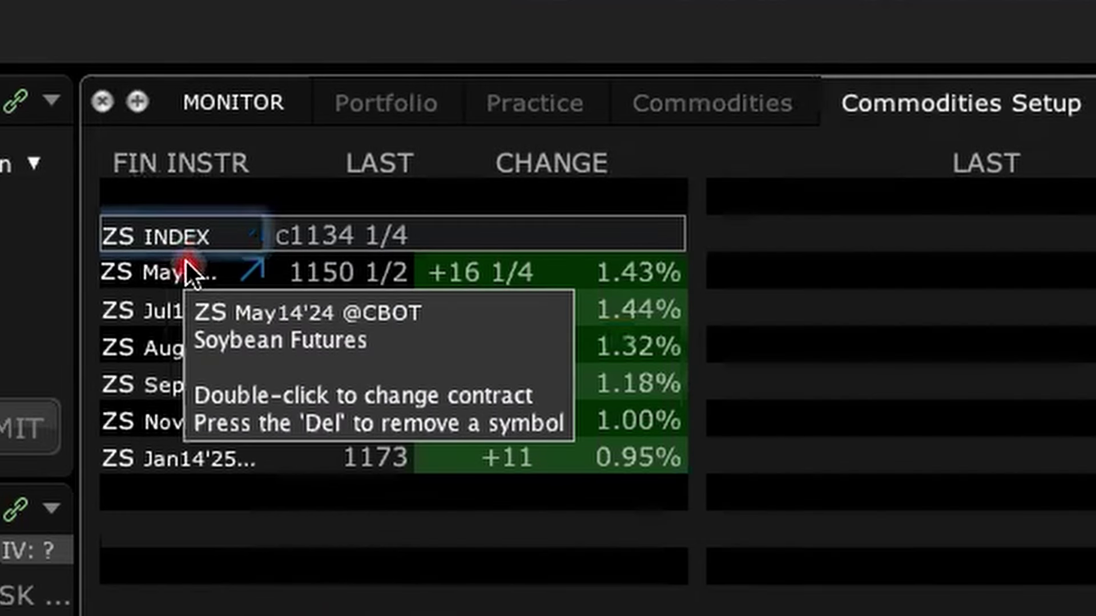
click(185, 270)
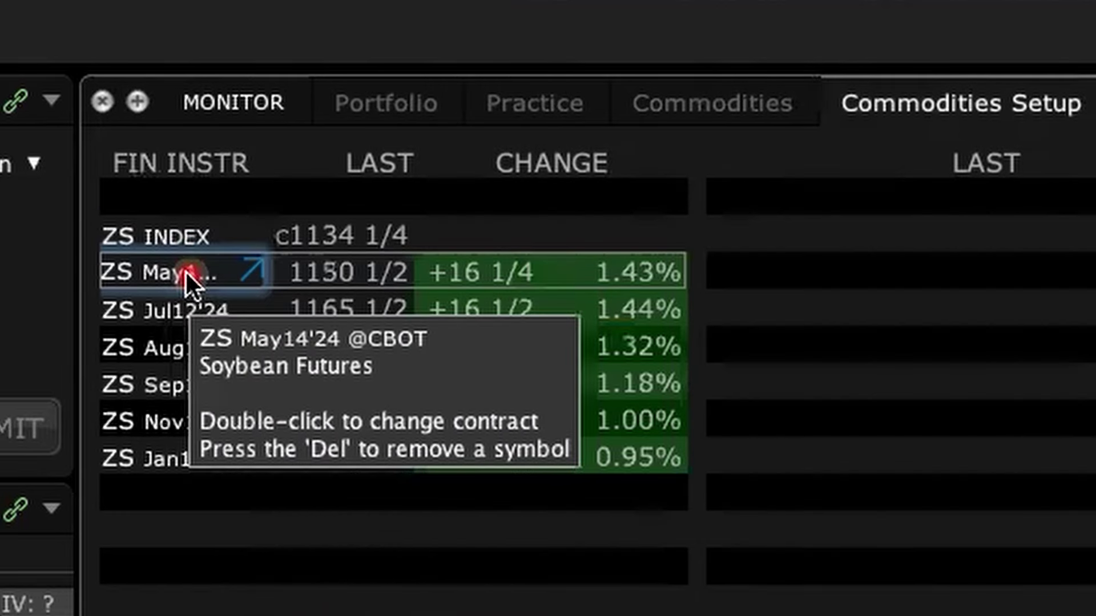
click(185, 310)
click(185, 342)
click(191, 381)
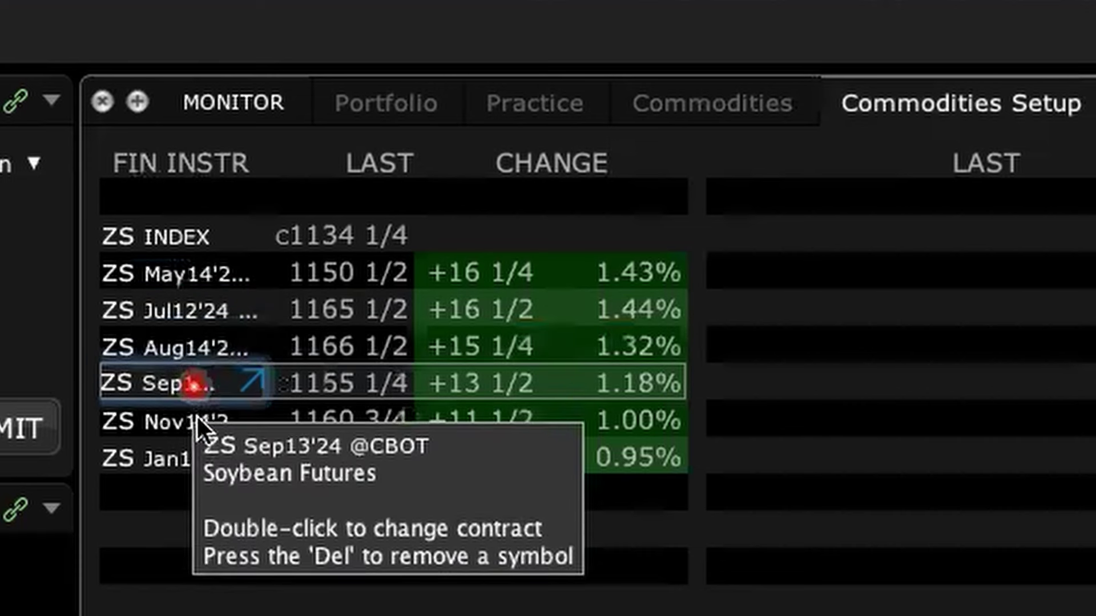
click(196, 420)
click(200, 456)
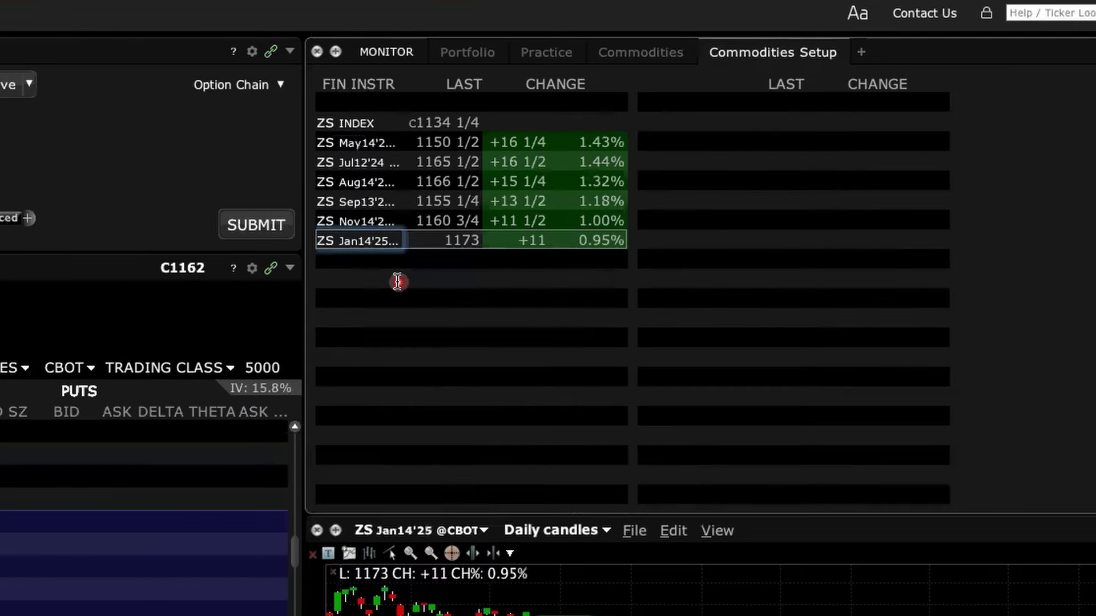
Insert a SOYBEAN group header above the ZS INDEX row.
right_click(372, 127)
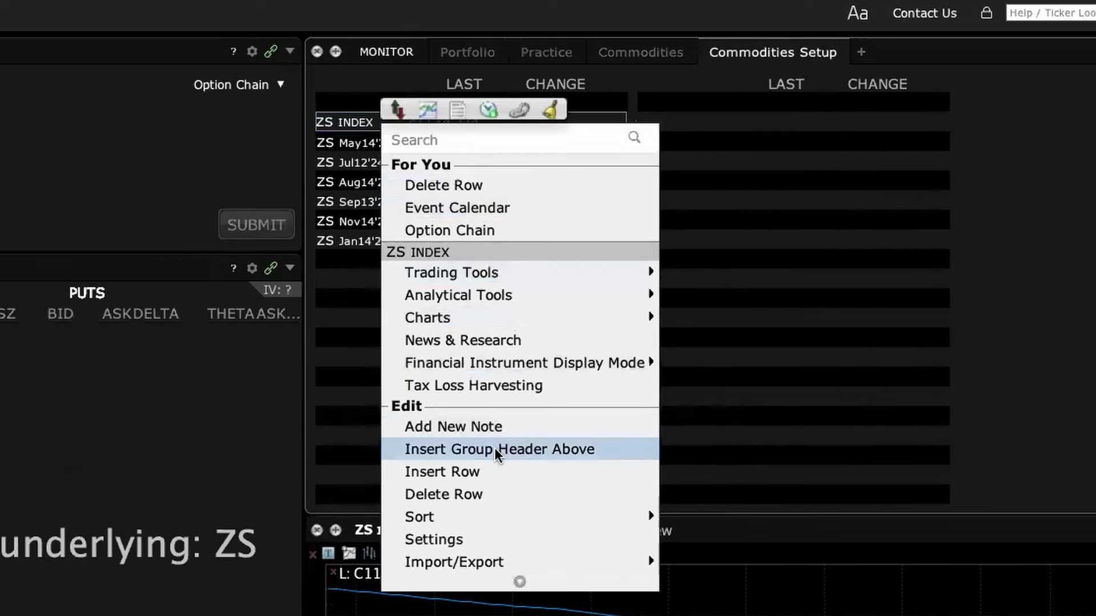
click(496, 451)
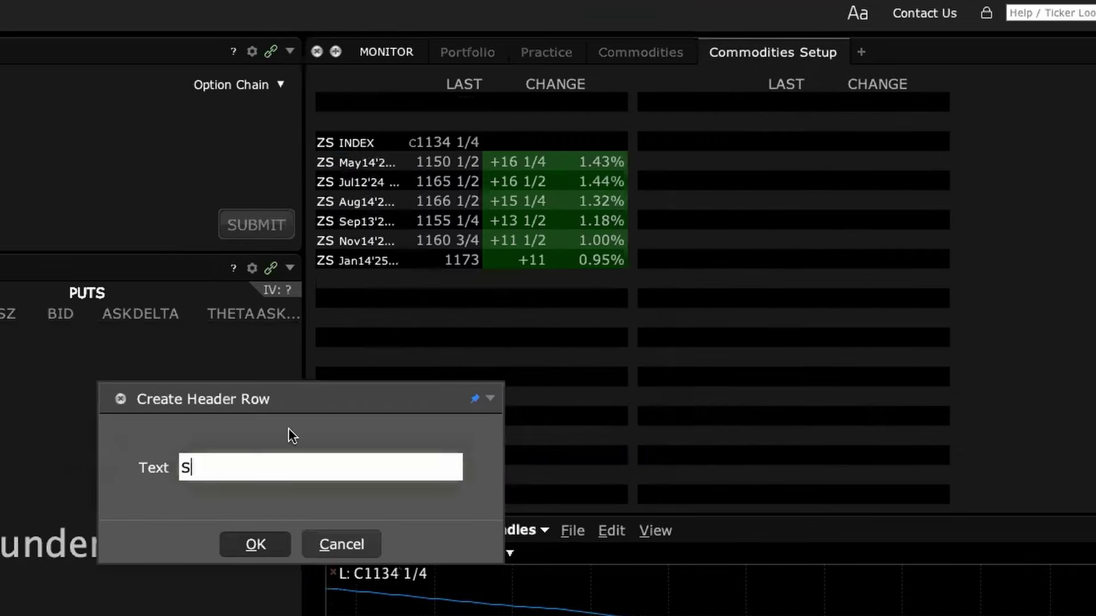
key(Return)
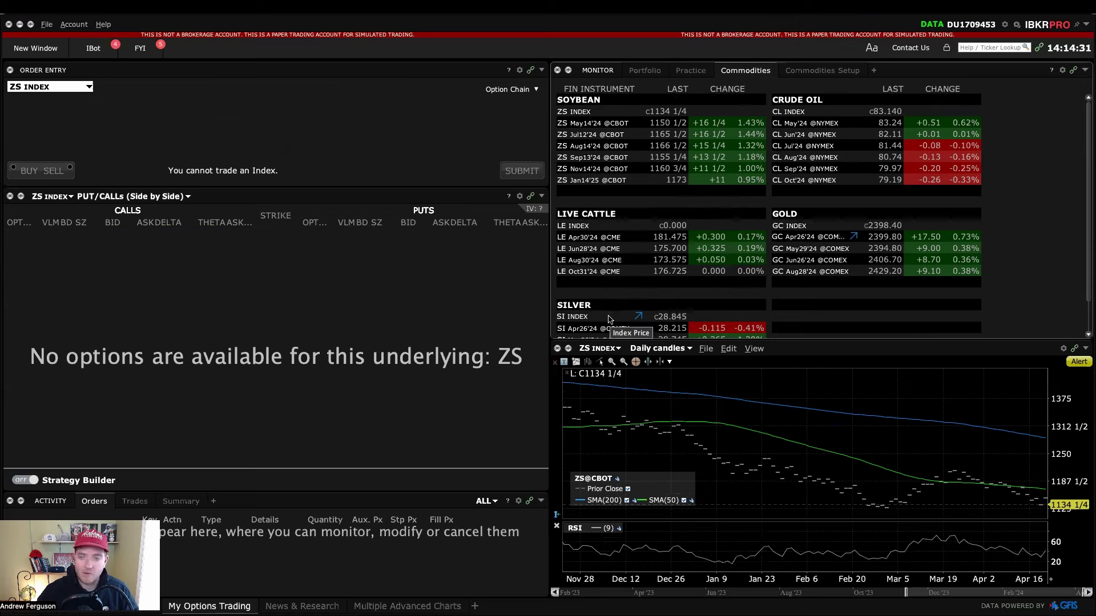
Add the CL index and crude oil futures 202405 through 202409 in the second column.
click(822, 70)
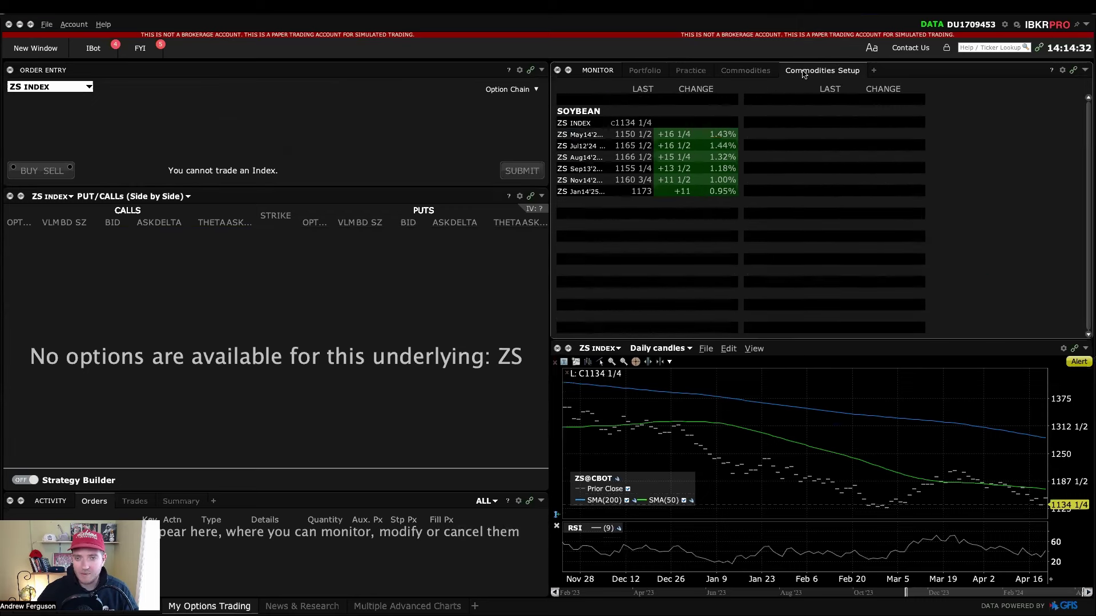
click(785, 123)
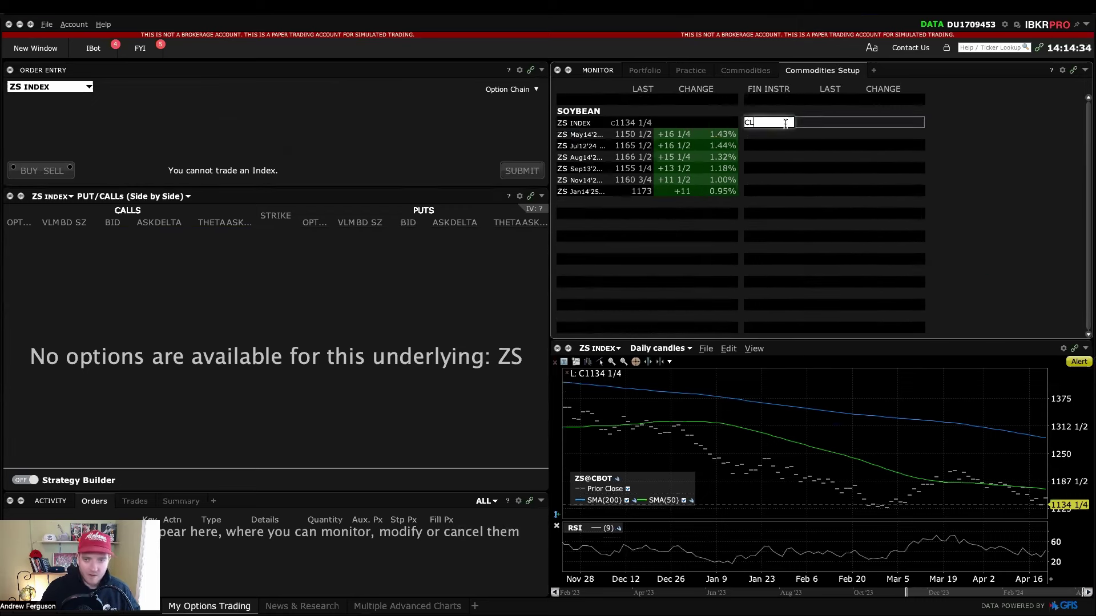
text(CL)
key(Return)
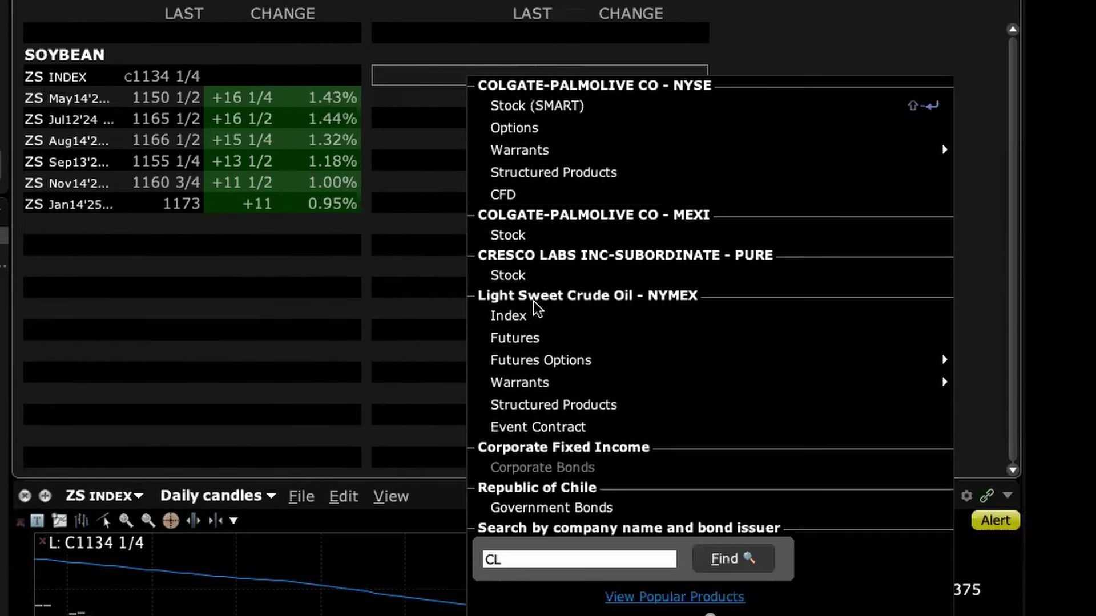
click(530, 338)
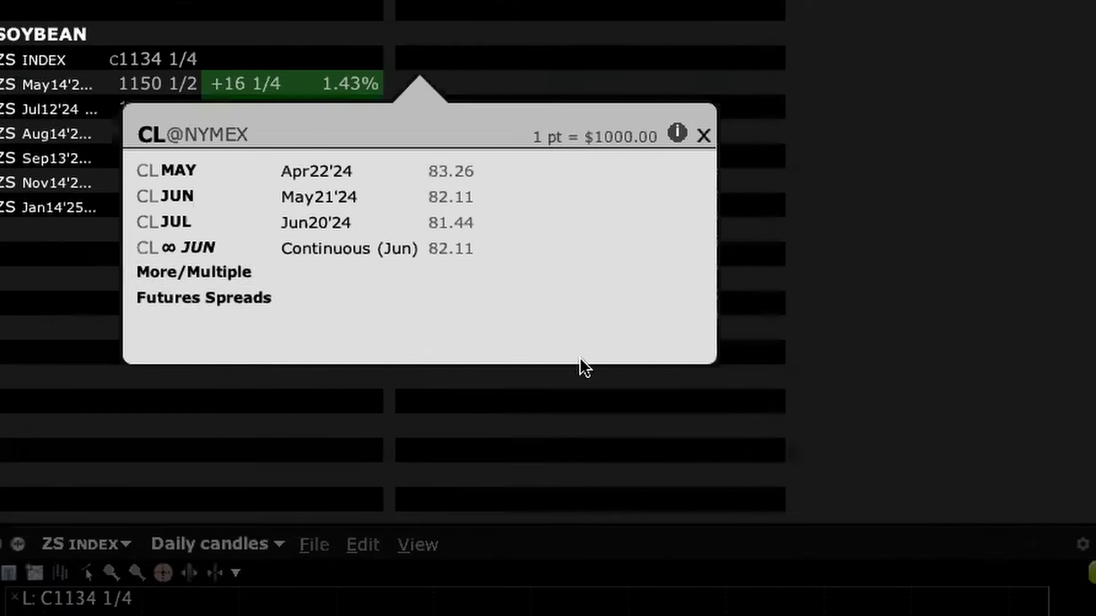
click(205, 273)
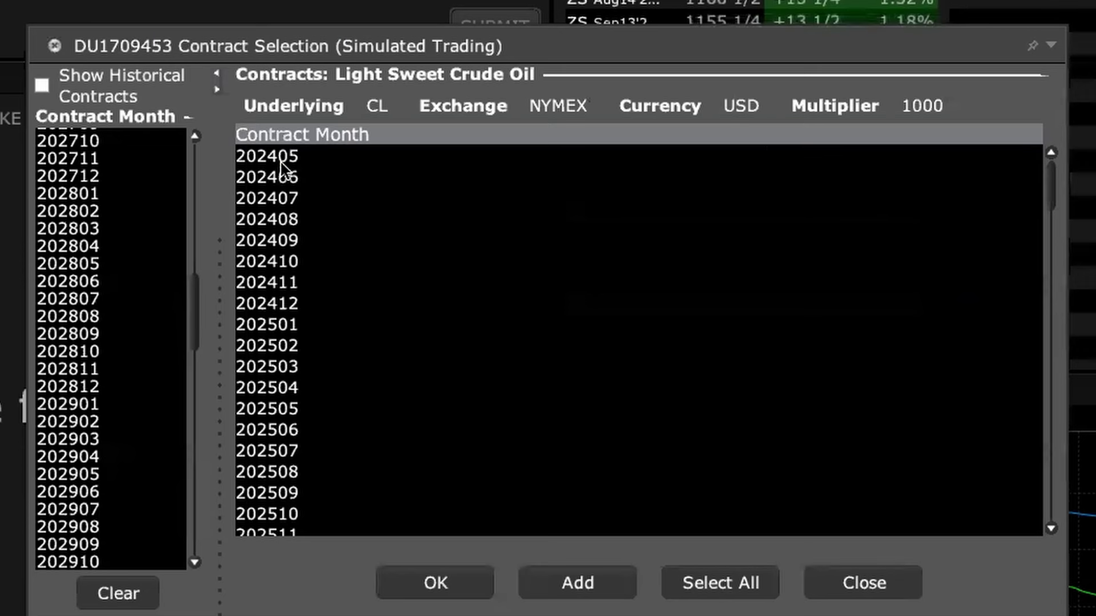
click(280, 162)
shift+click(297, 232)
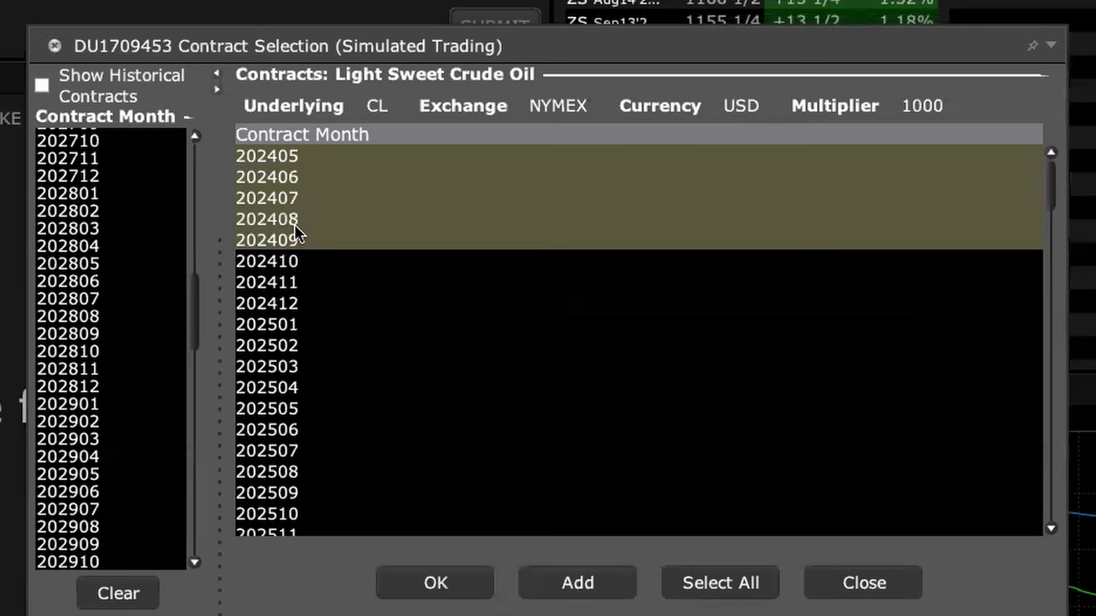
click(456, 590)
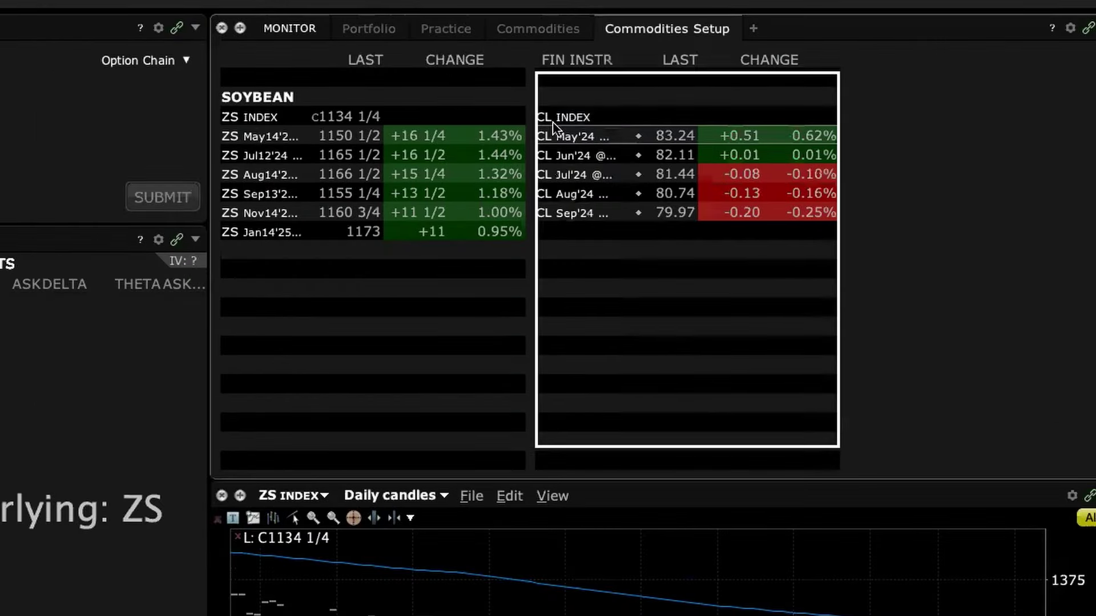
Insert a CRUDE OIL group header above the CL INDEX row.
right_click(550, 121)
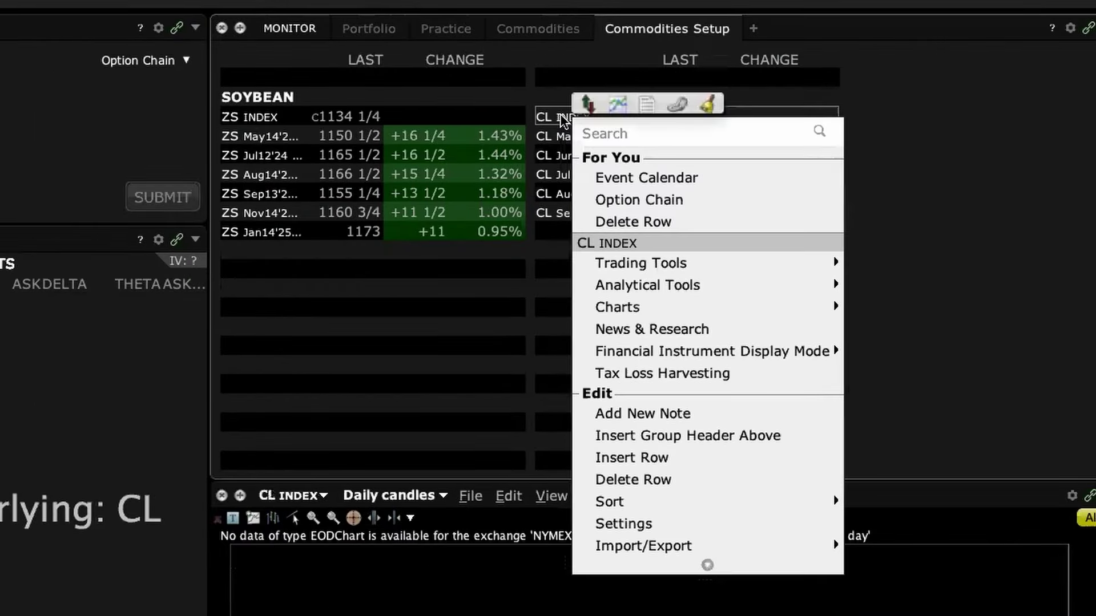
click(651, 438)
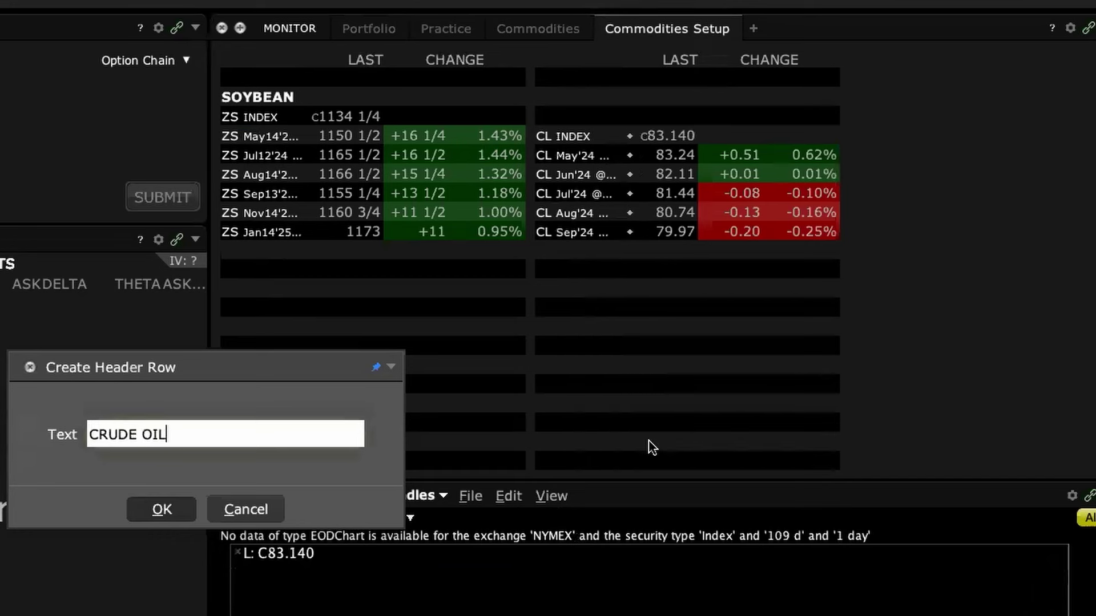
text(CRUDE OIL)
click(162, 510)
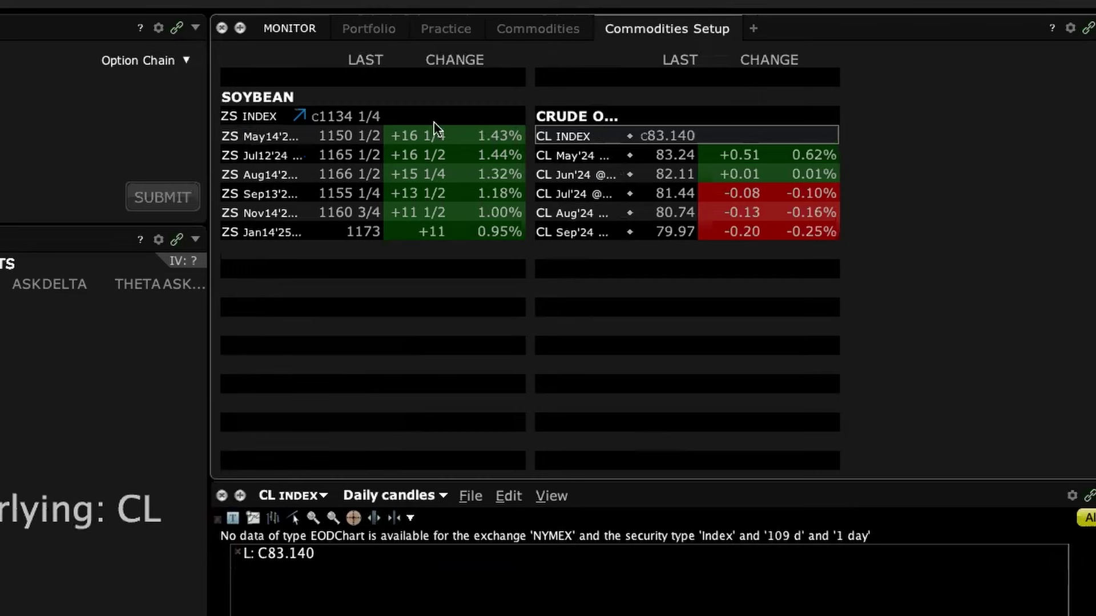
Delete the empty row above the CRUDE OIL header and view the commodities watchlist.
click(587, 101)
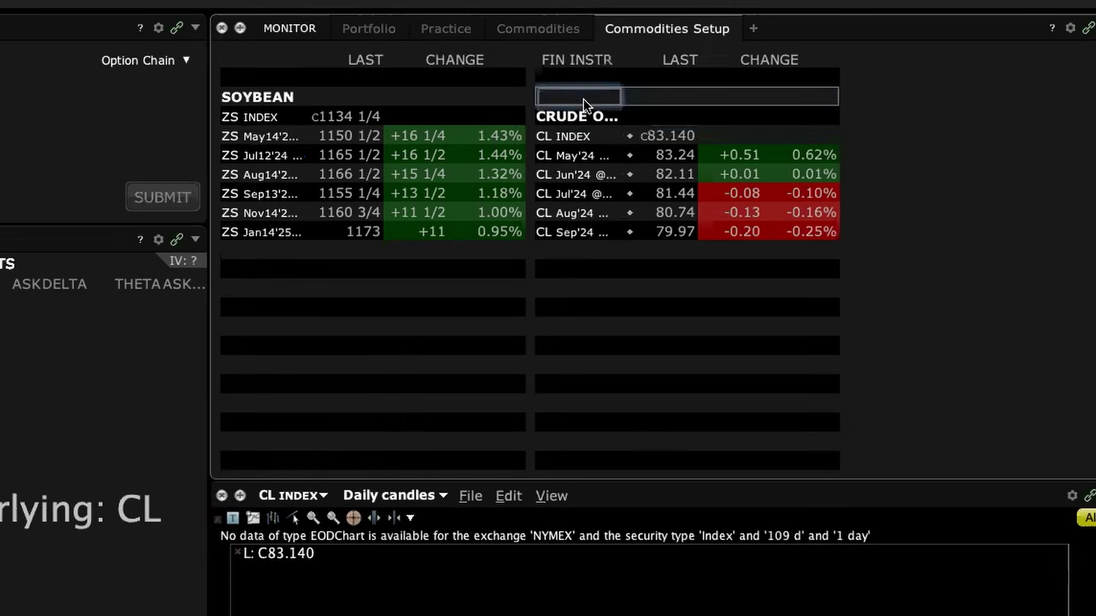
key(Delete)
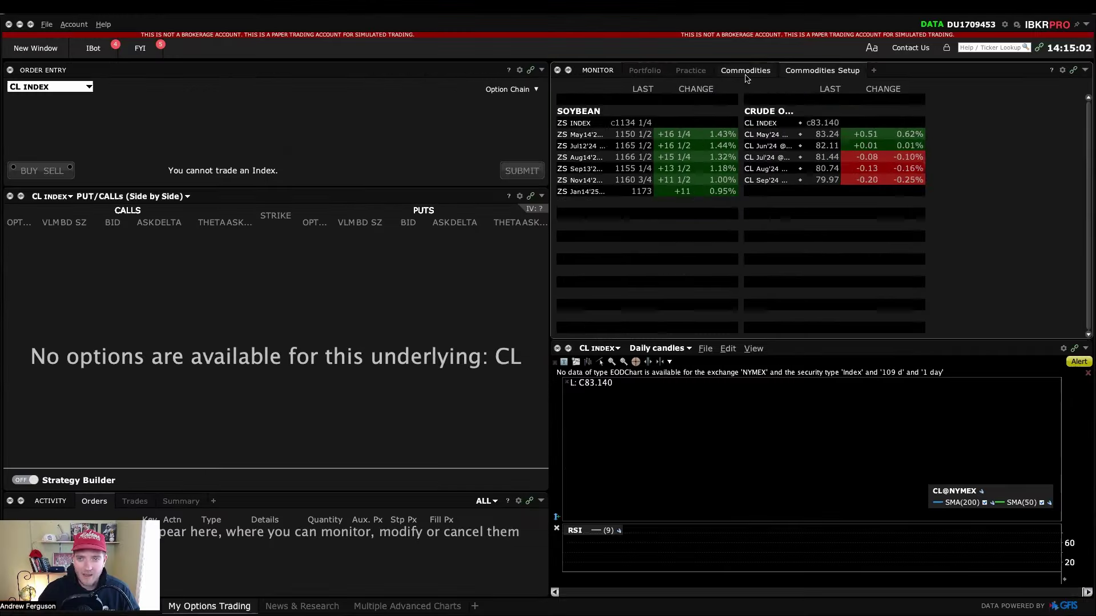
click(560, 29)
Add LE Live Cattle (CME) futures 202404 through 202412 to an empty row.
click(822, 70)
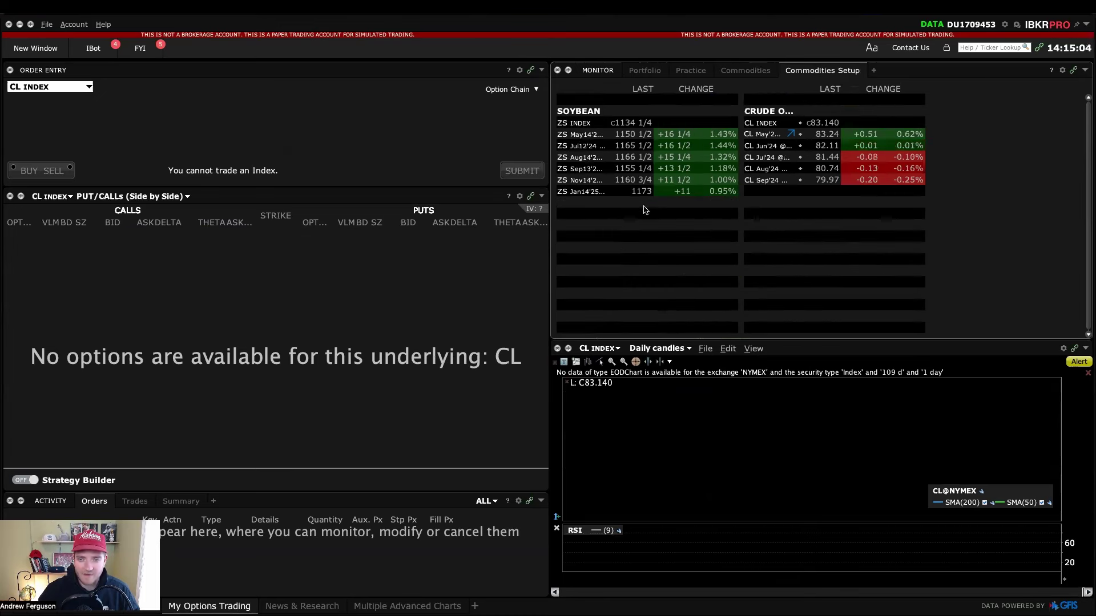
click(583, 215)
text(Live Cattl)
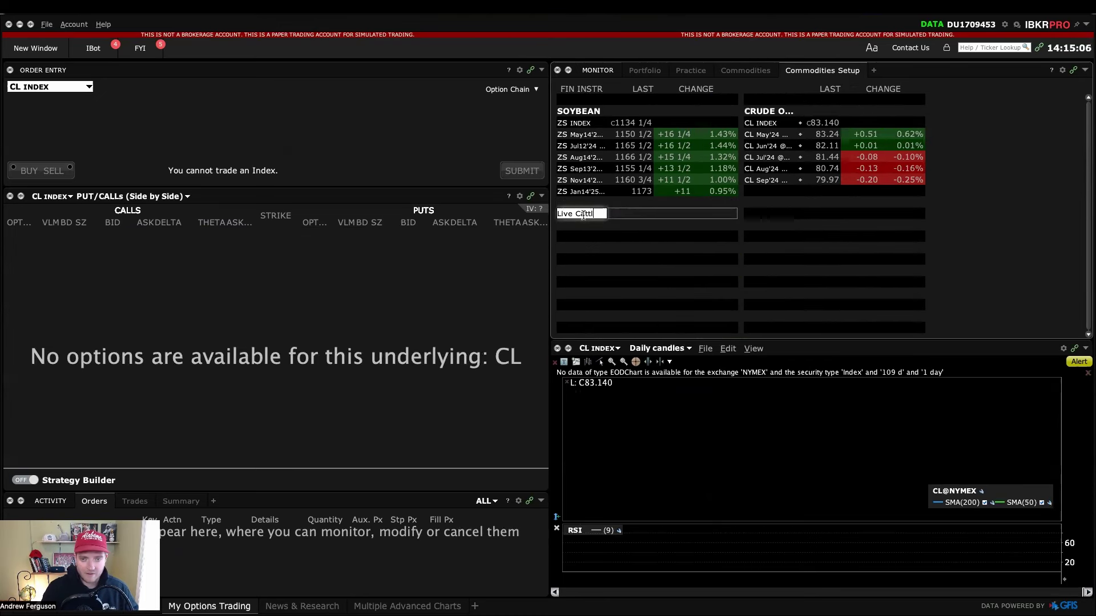
key(Return)
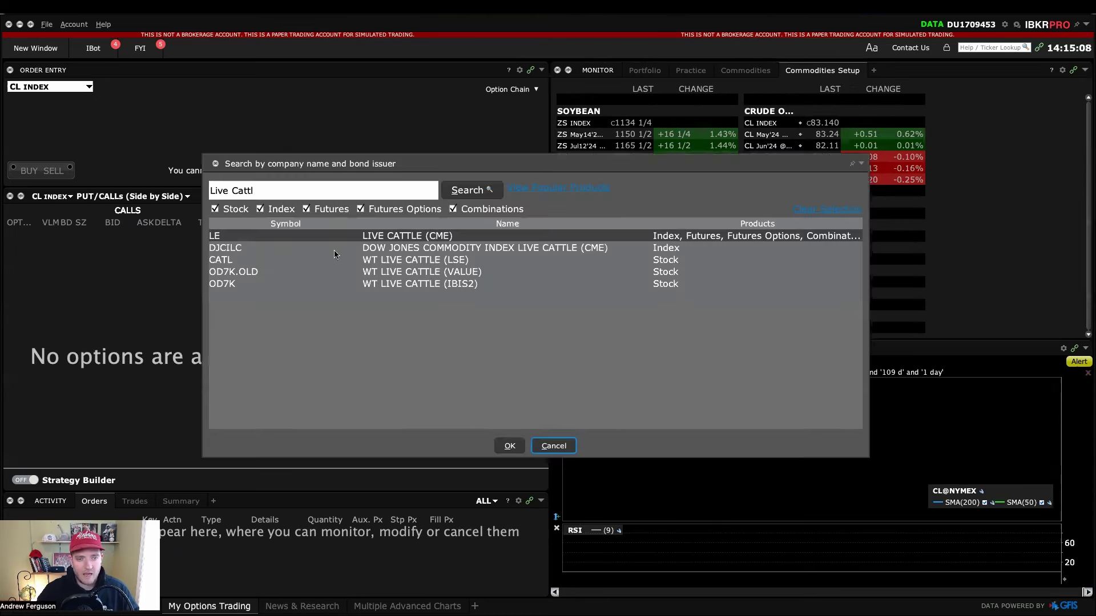
double_click(414, 236)
click(656, 247)
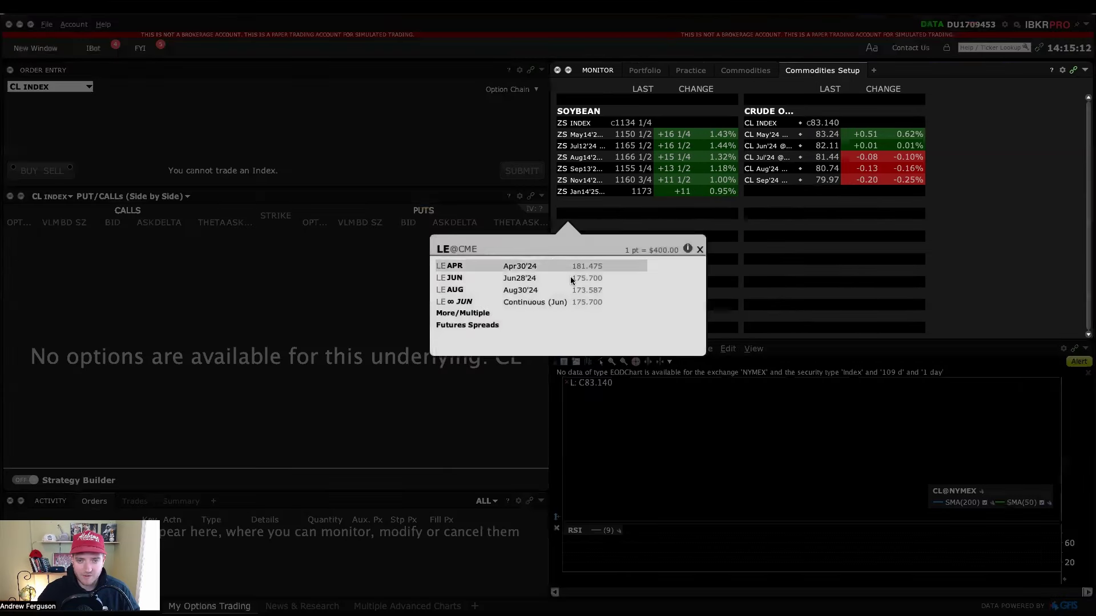
click(446, 312)
click(417, 236)
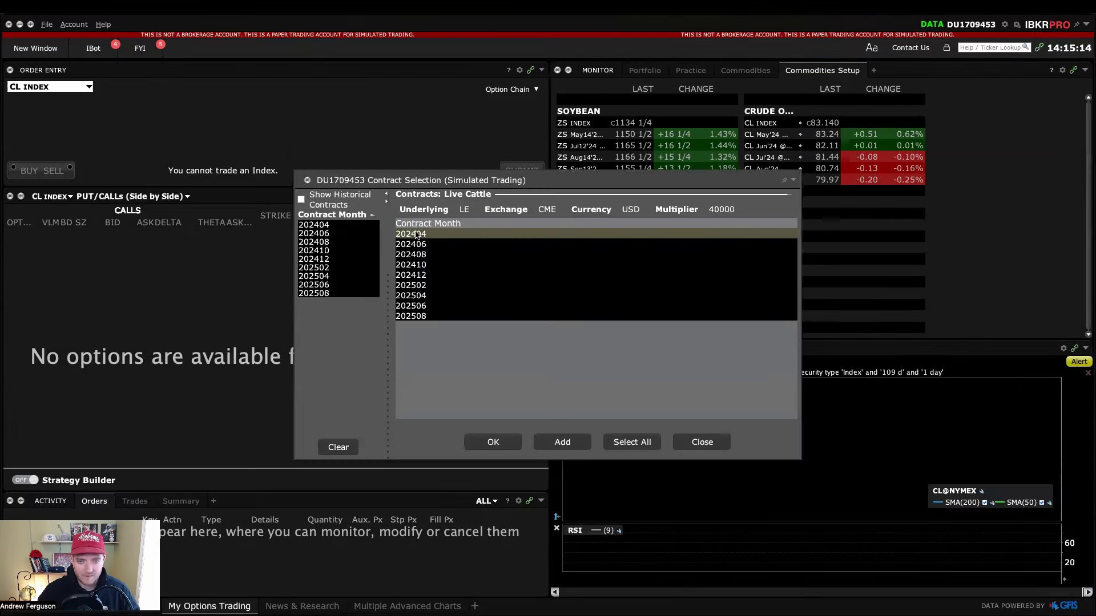
shift+click(428, 276)
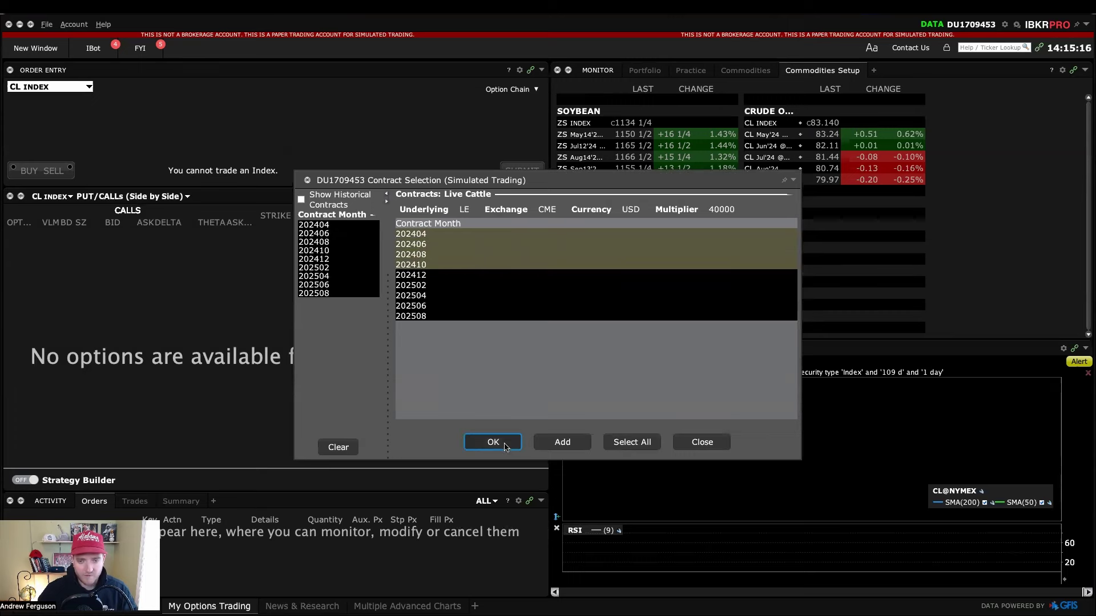
click(492, 442)
Insert a LIVE CATTLE group header and move LE INDEX below LE Oct31'24.
right_click(591, 215)
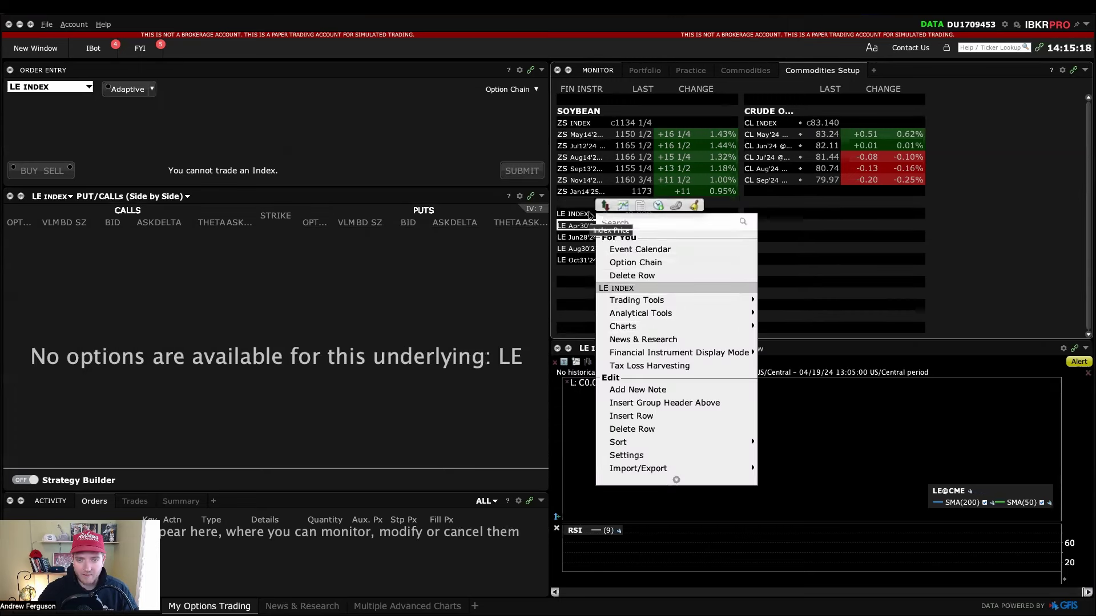
click(634, 405)
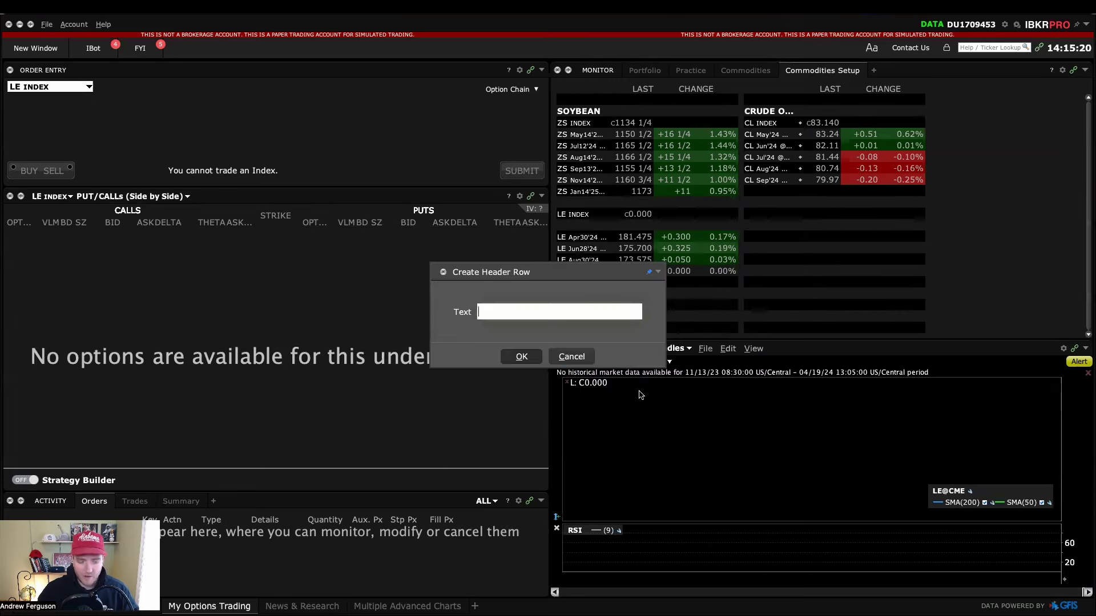
text(LIVE CATTLE)
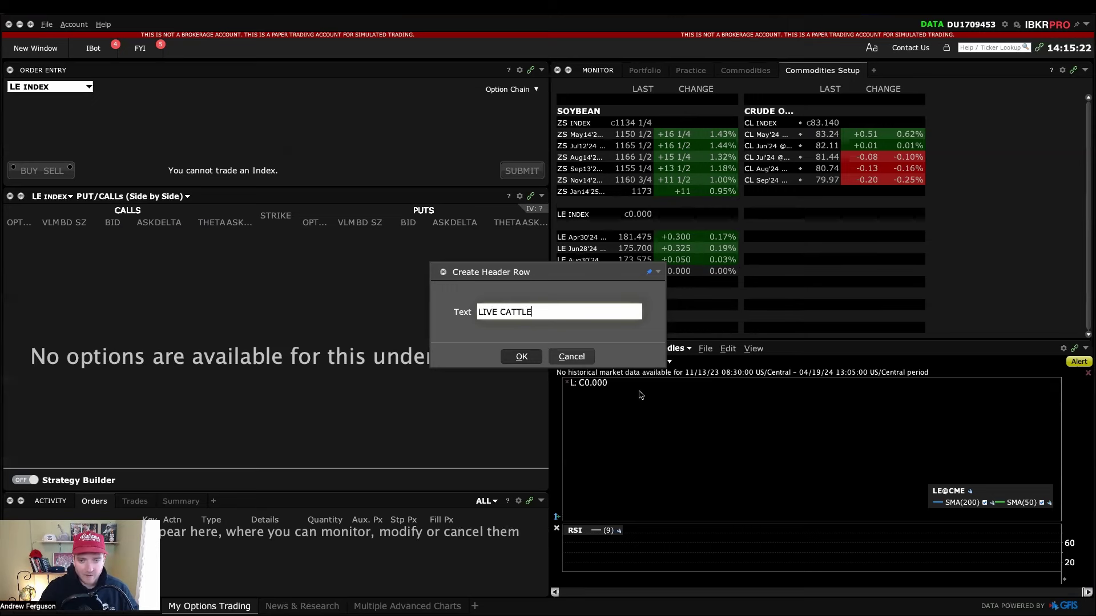
click(533, 357)
click(603, 234)
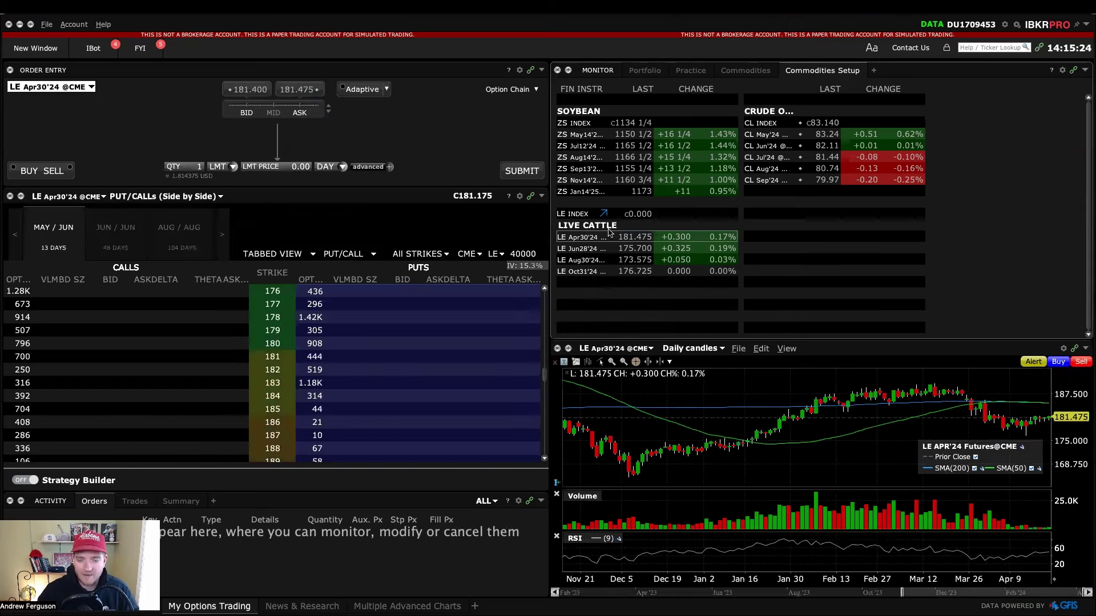
mouse_move(594, 215)
mouse_down()
mouse_move(598, 274)
mouse_move(583, 231)
mouse_up()
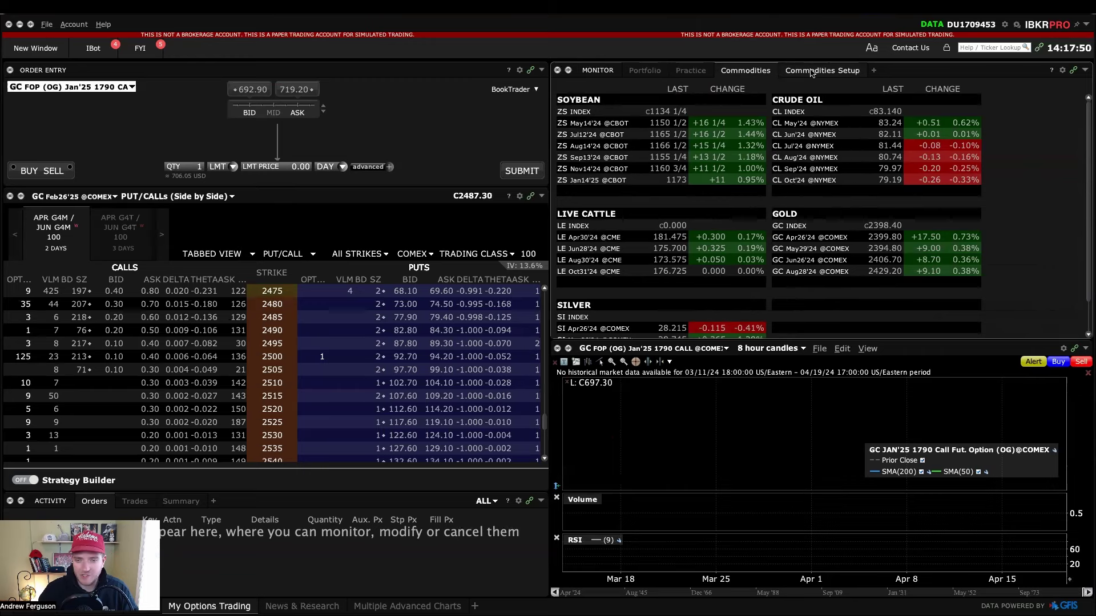
Load CL May'24 crude oil into order entry and check the finished watchlist.
click(811, 70)
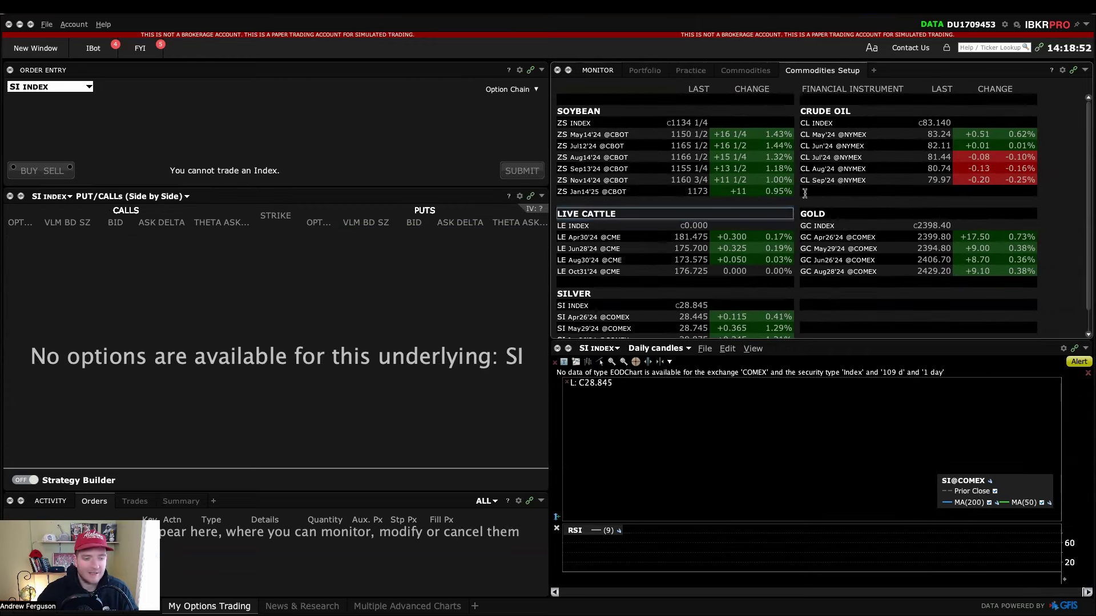
click(828, 135)
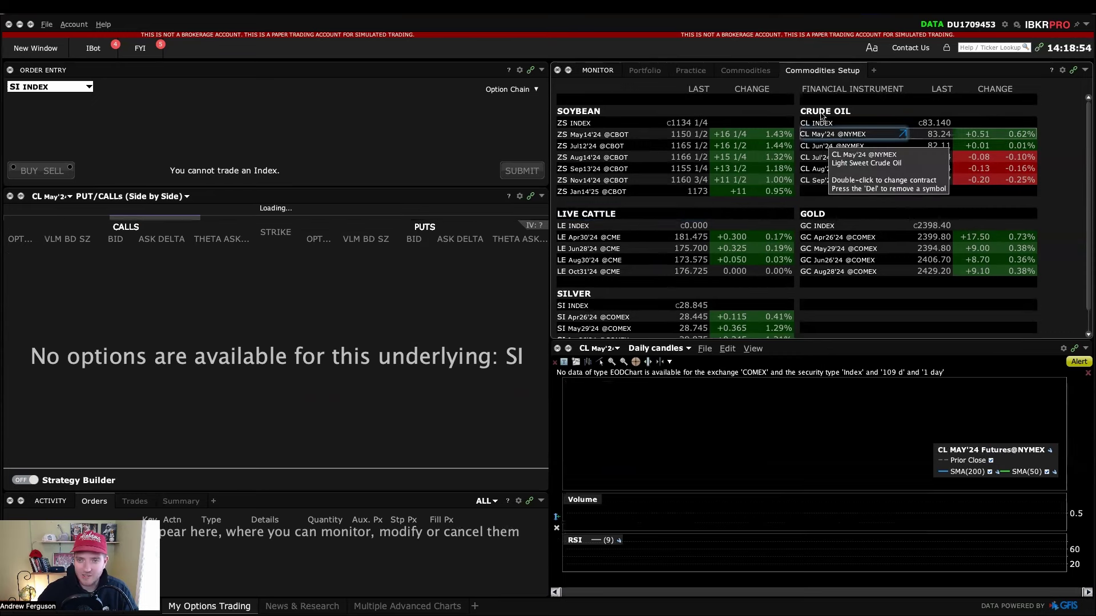
click(747, 70)
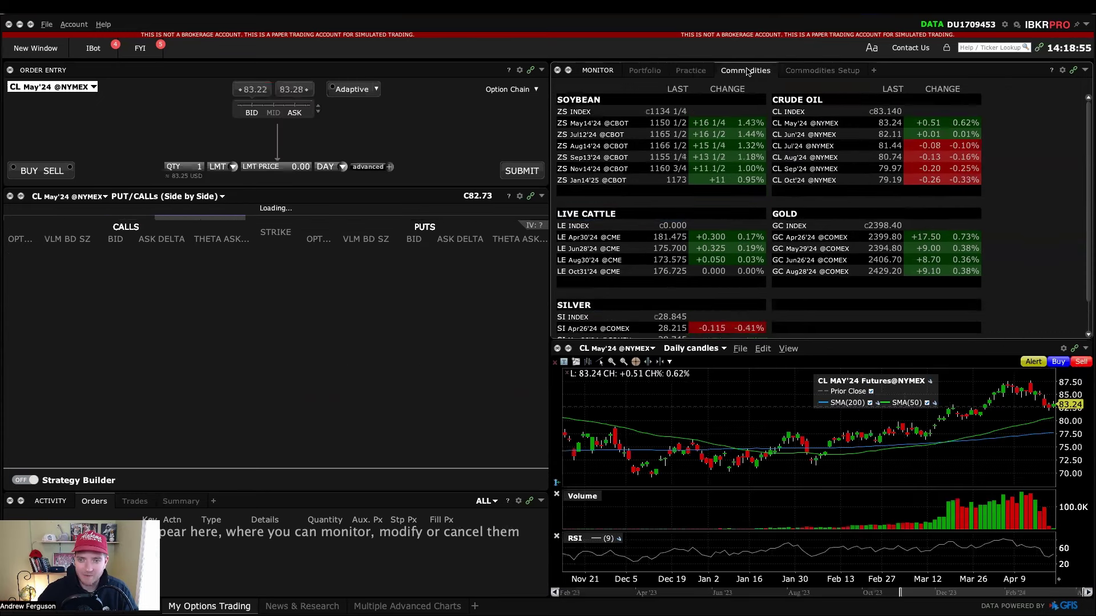
click(817, 69)
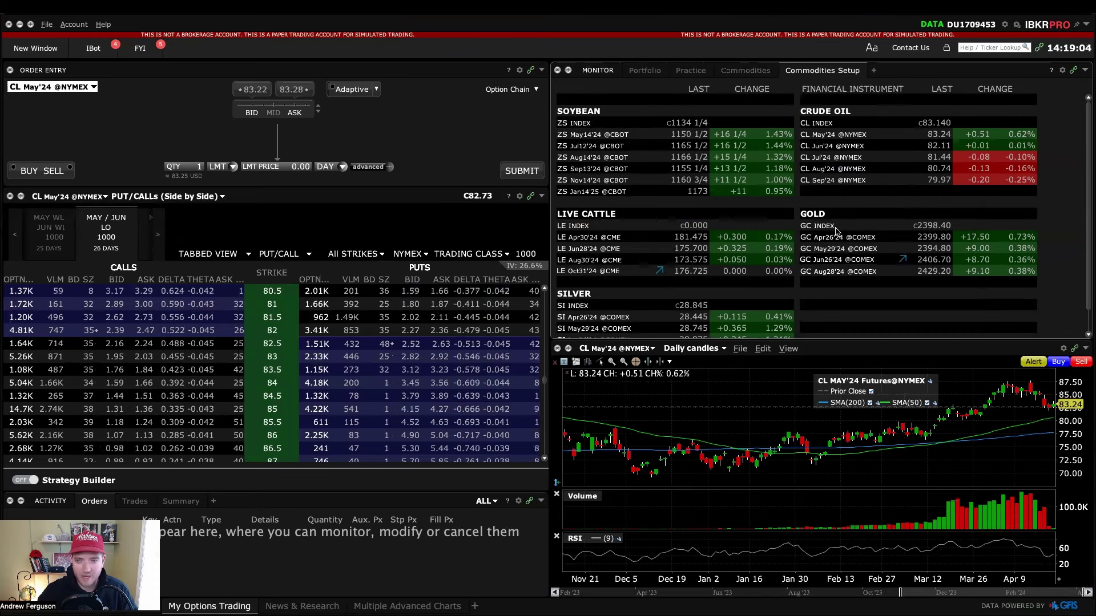
From CL May'24, switch the option chain to MAY/JUN LO and start selling the 77.5 put.
click(827, 136)
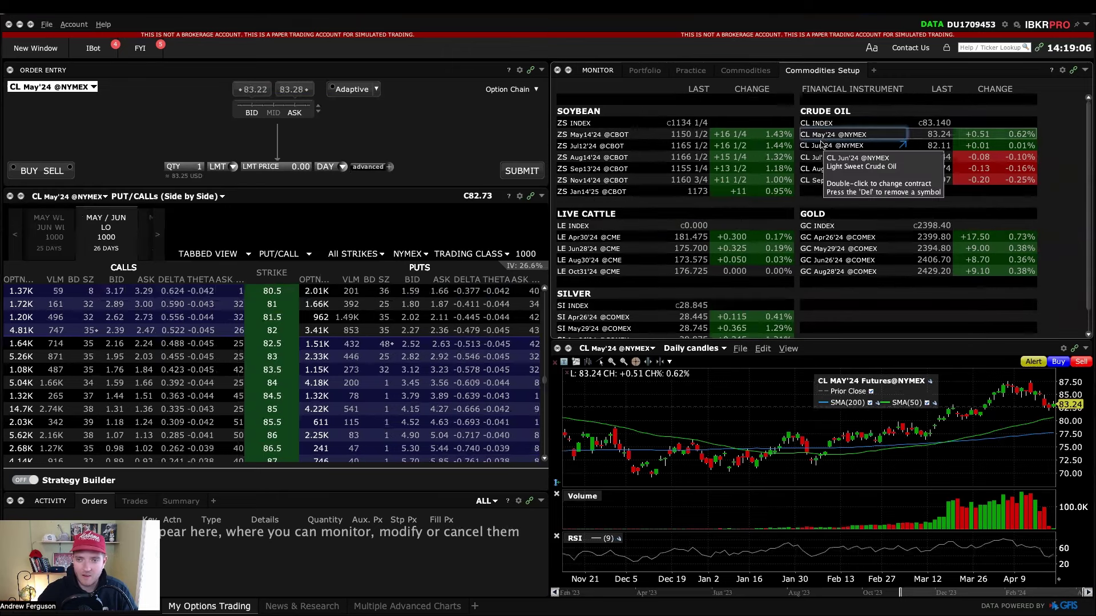
click(152, 235)
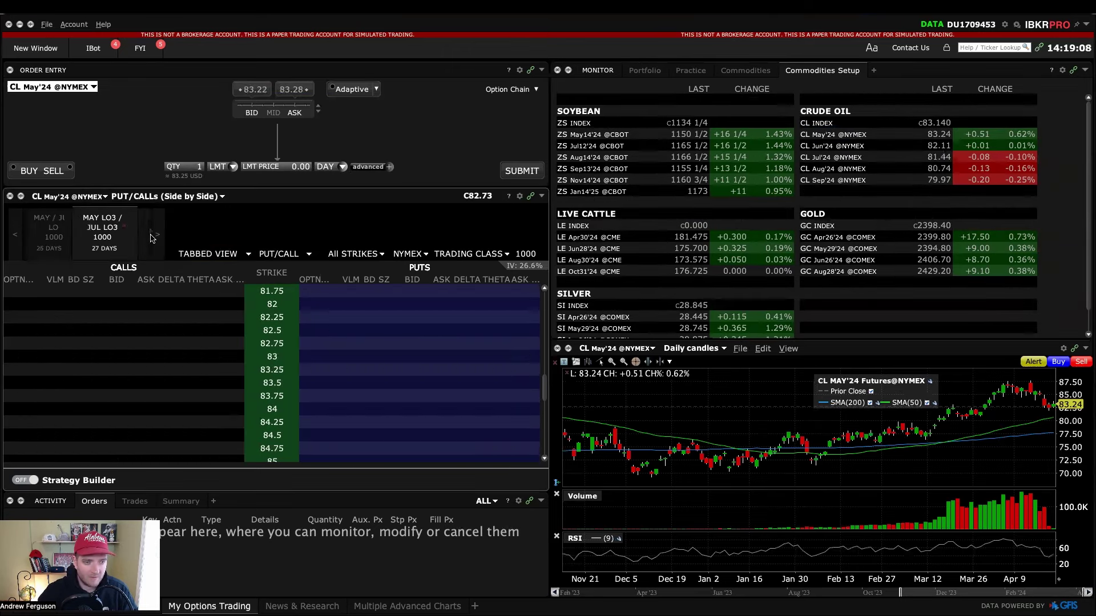
click(149, 238)
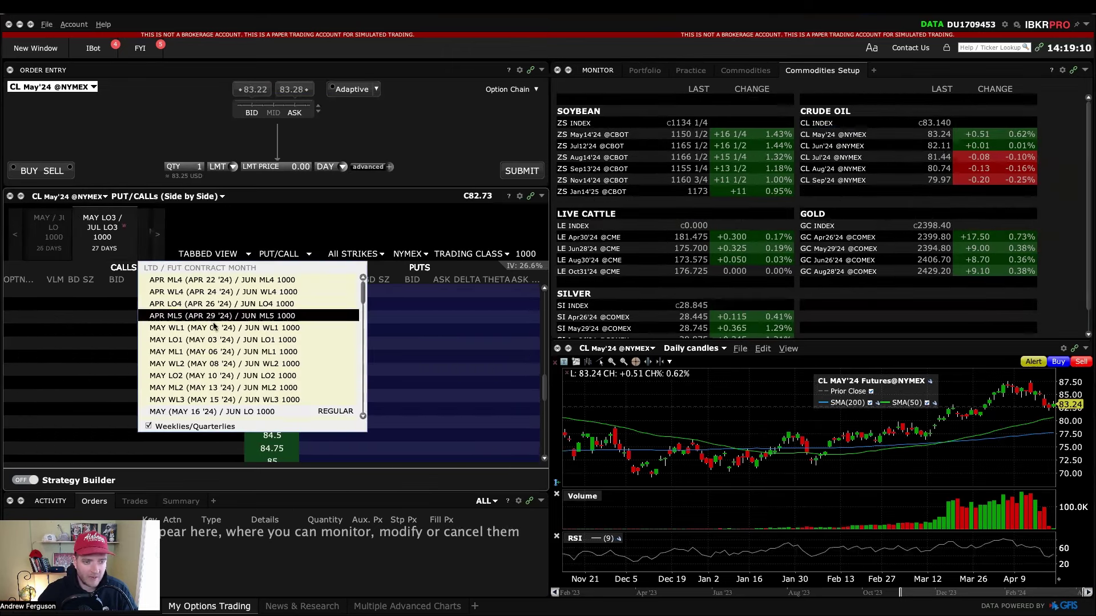
scroll(225, 307, down, 2)
scroll(225, 307, down, 2)
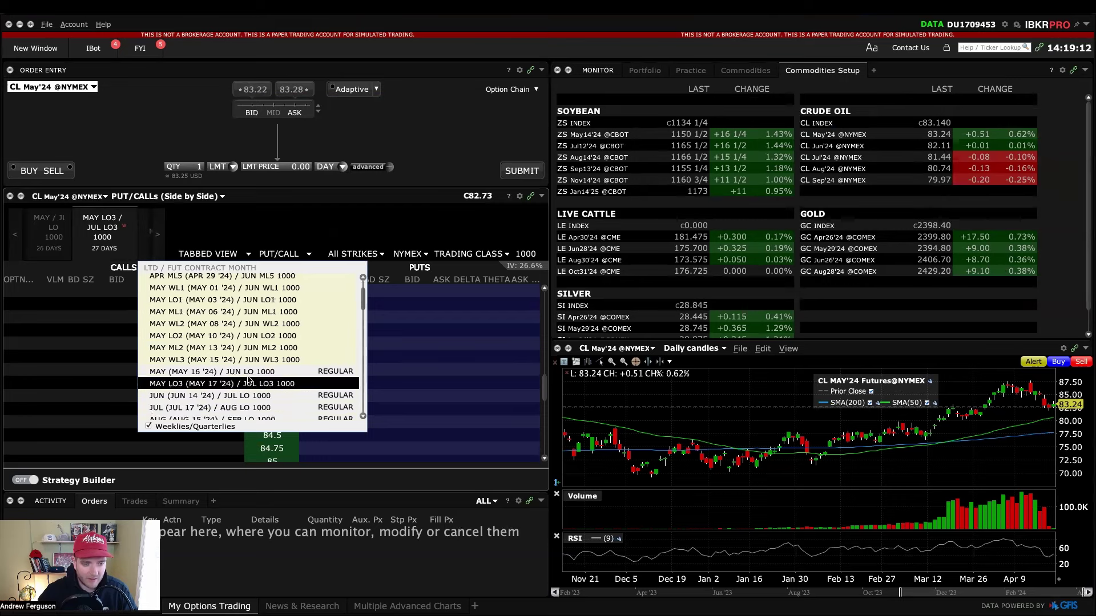
click(217, 374)
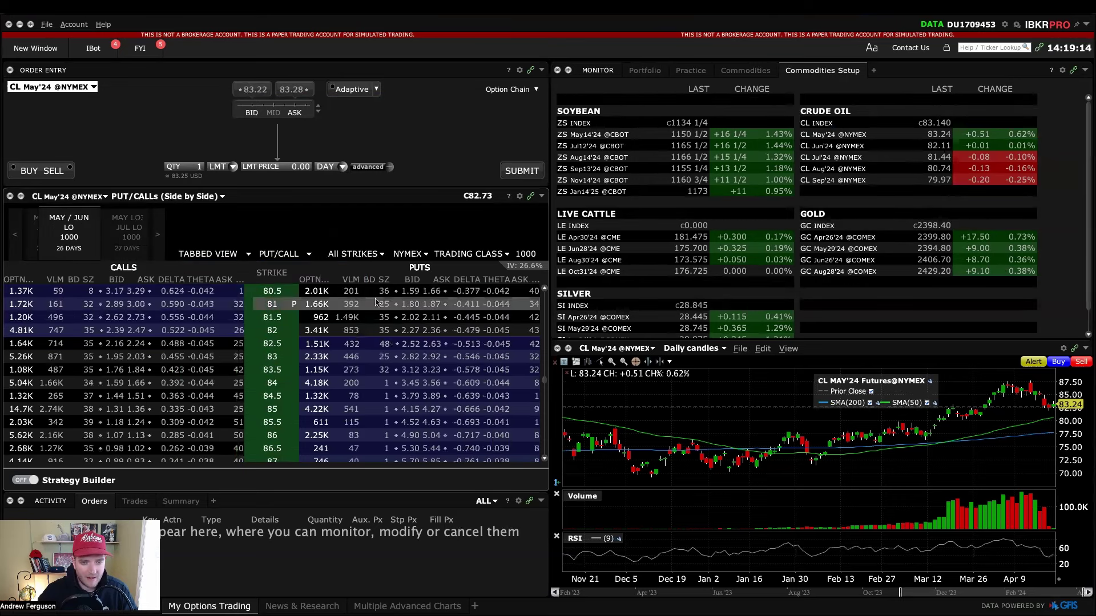
scroll(388, 314, up, 2)
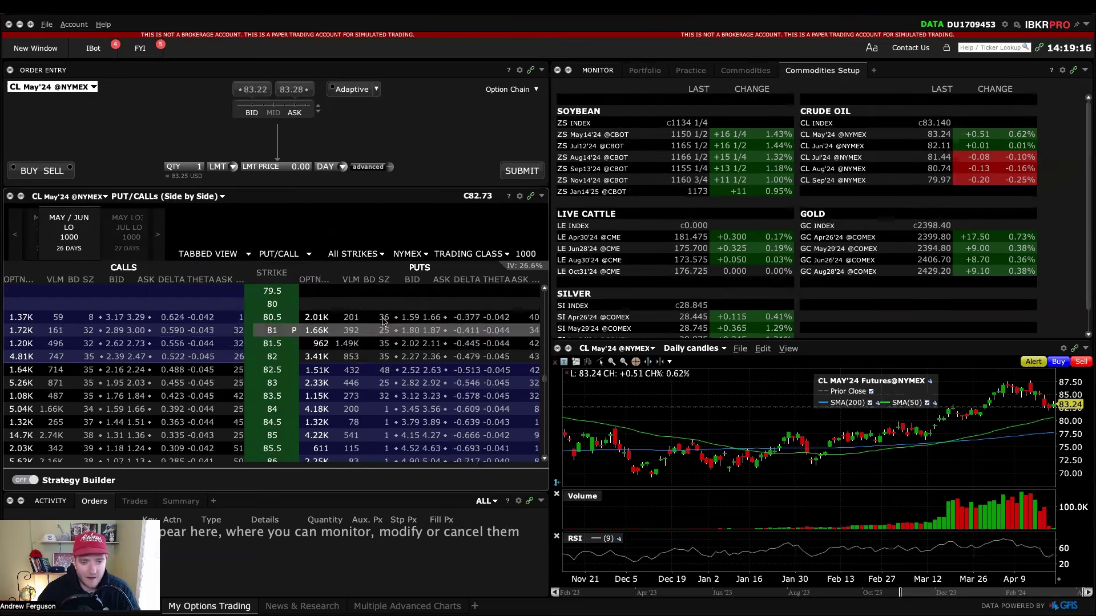
scroll(391, 331, up, 1)
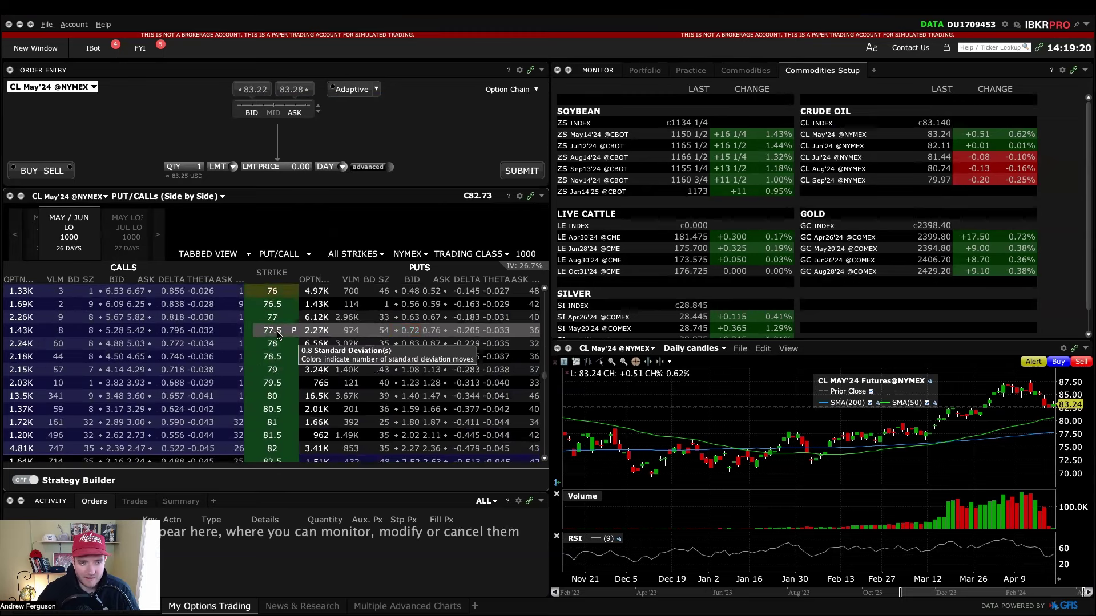
click(409, 332)
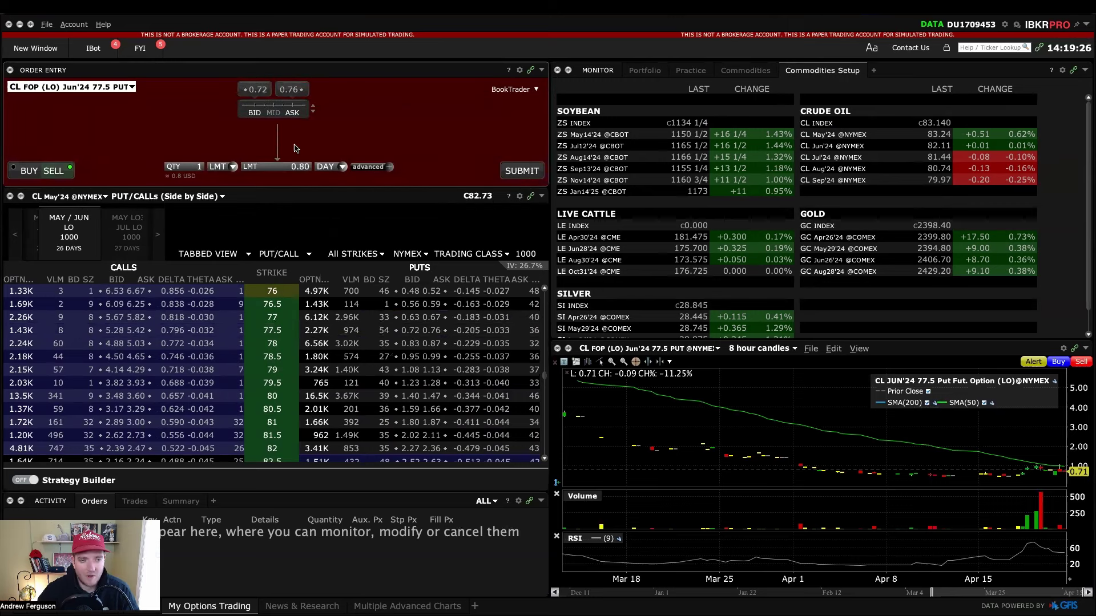
Set the limit price to 0.74 and submit the CL Jun'24 77.5 put sell order.
click(282, 167)
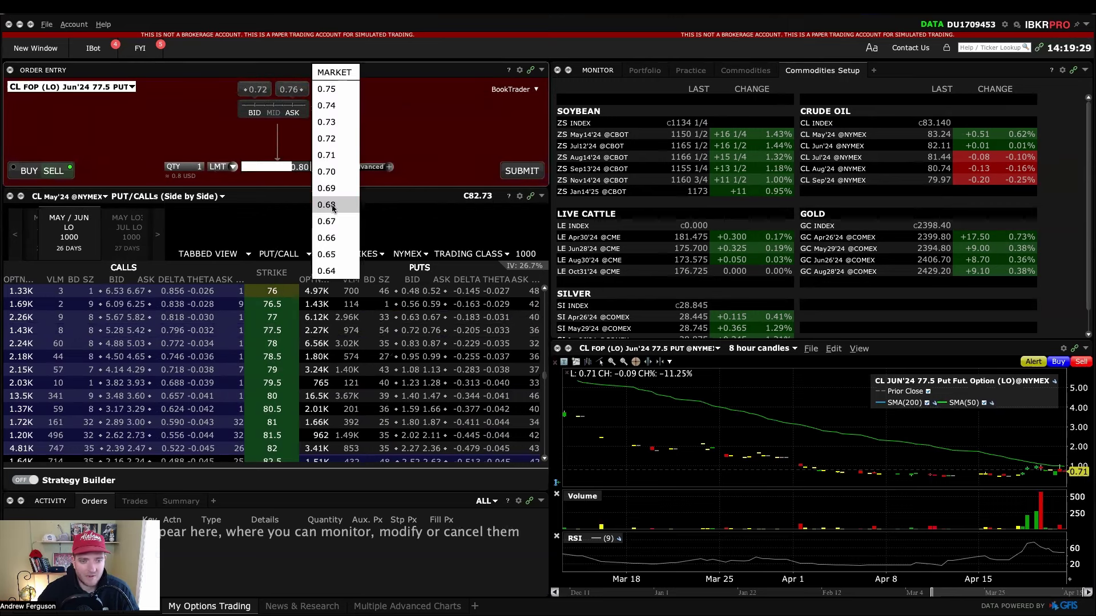
click(335, 105)
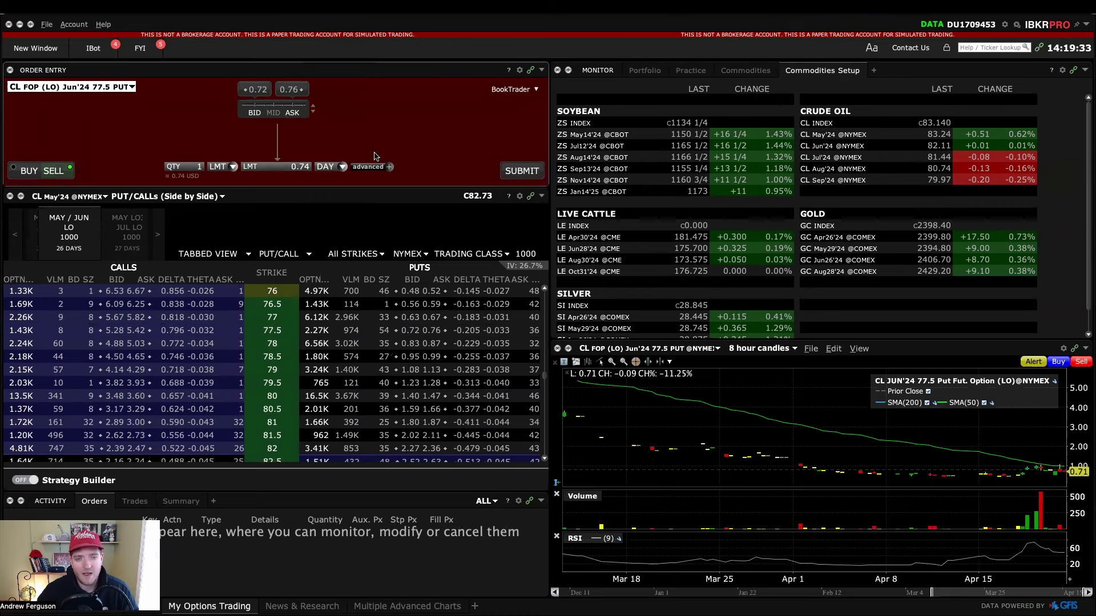
click(513, 171)
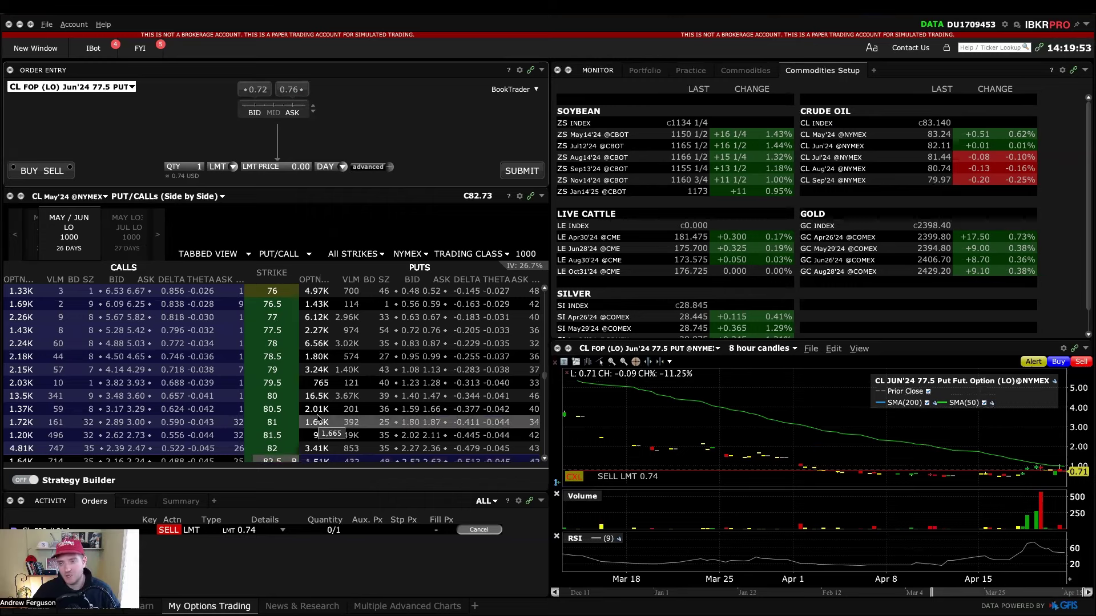
click(74, 25)
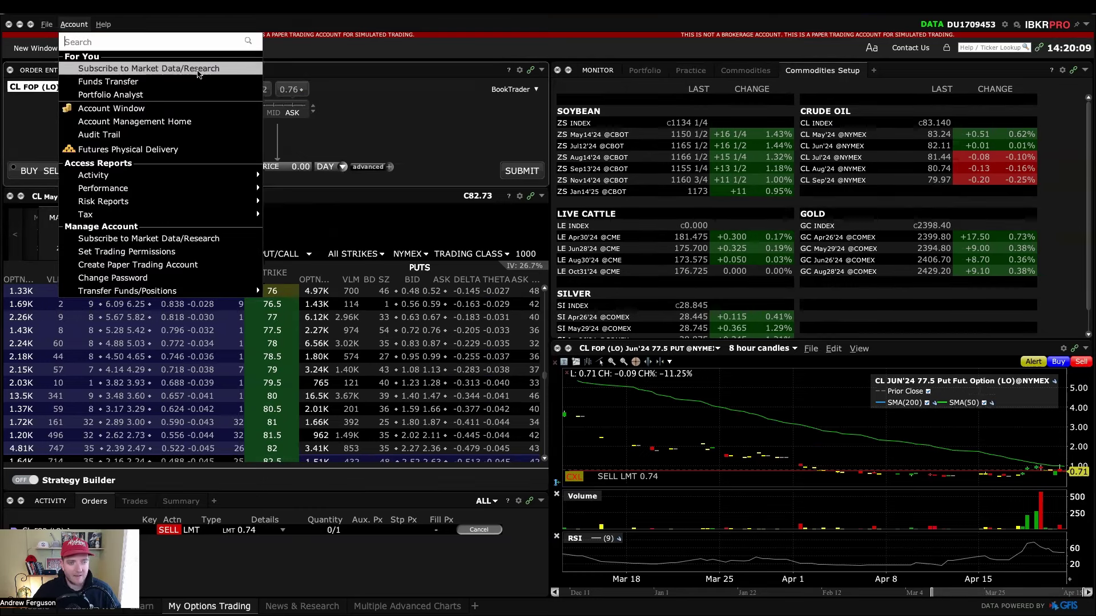
Review subscriptions, including US Futures Value Bundle PLUS and the US Securities Snapshot bundle.
click(199, 73)
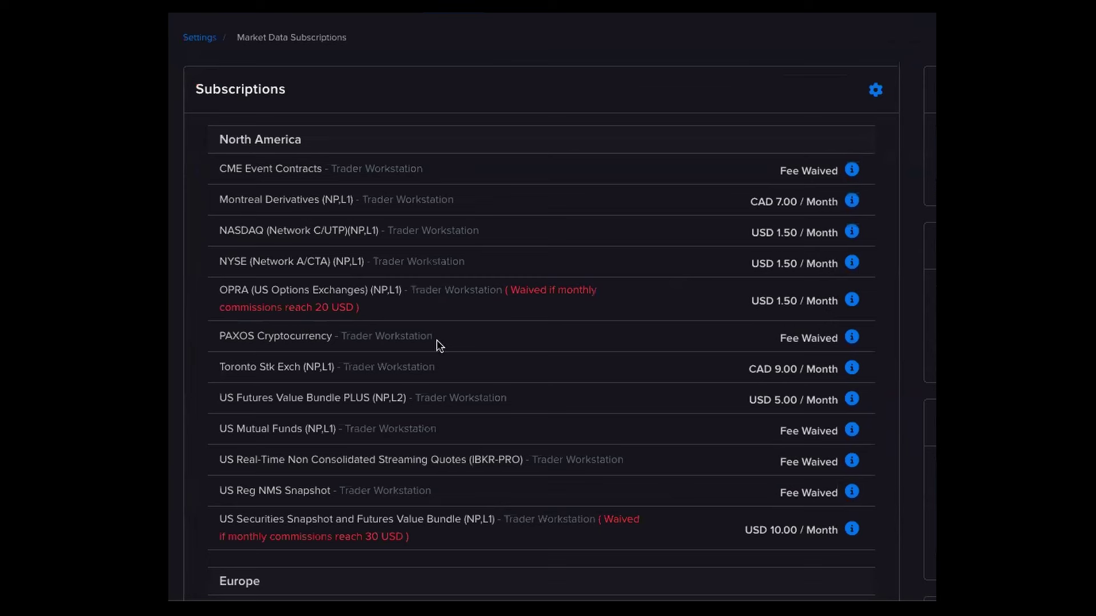
scroll(436, 340, down, 2)
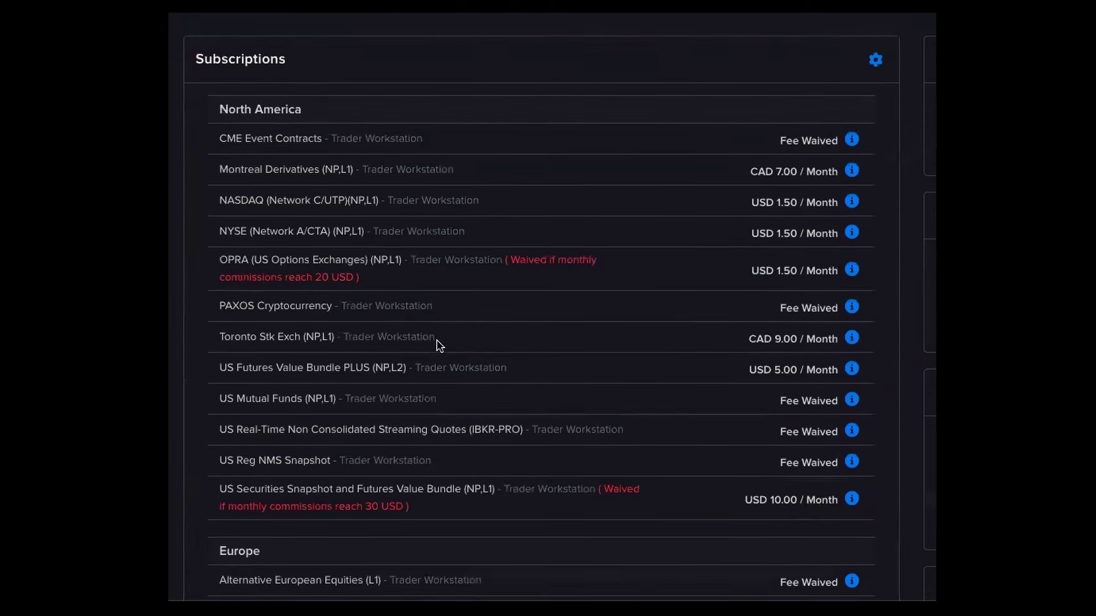
scroll(436, 340, down, 2)
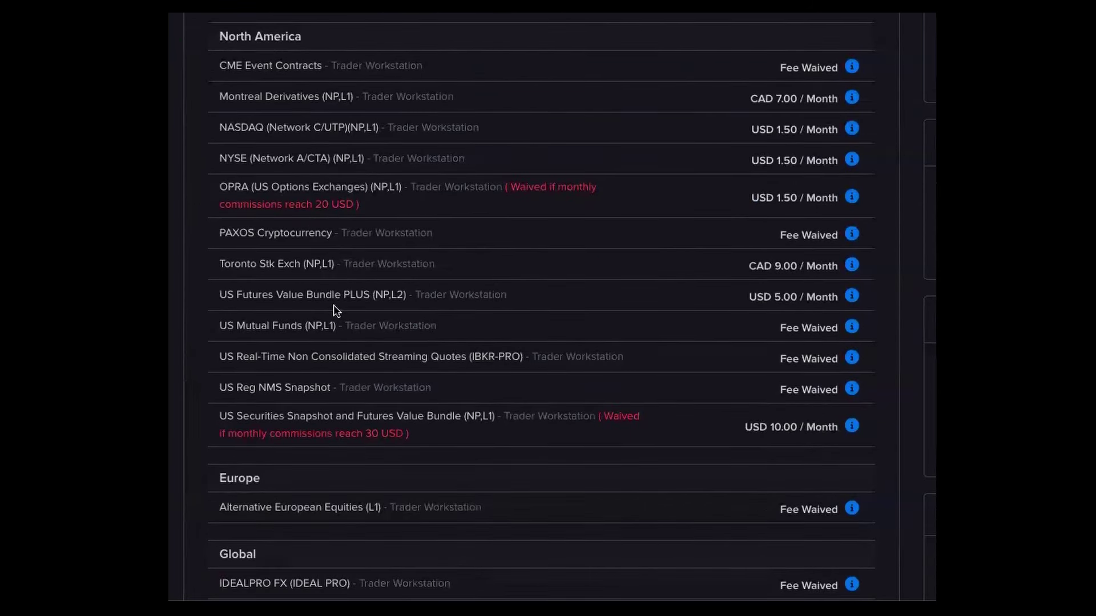
drag(221, 291, 480, 286)
triple_click(506, 288)
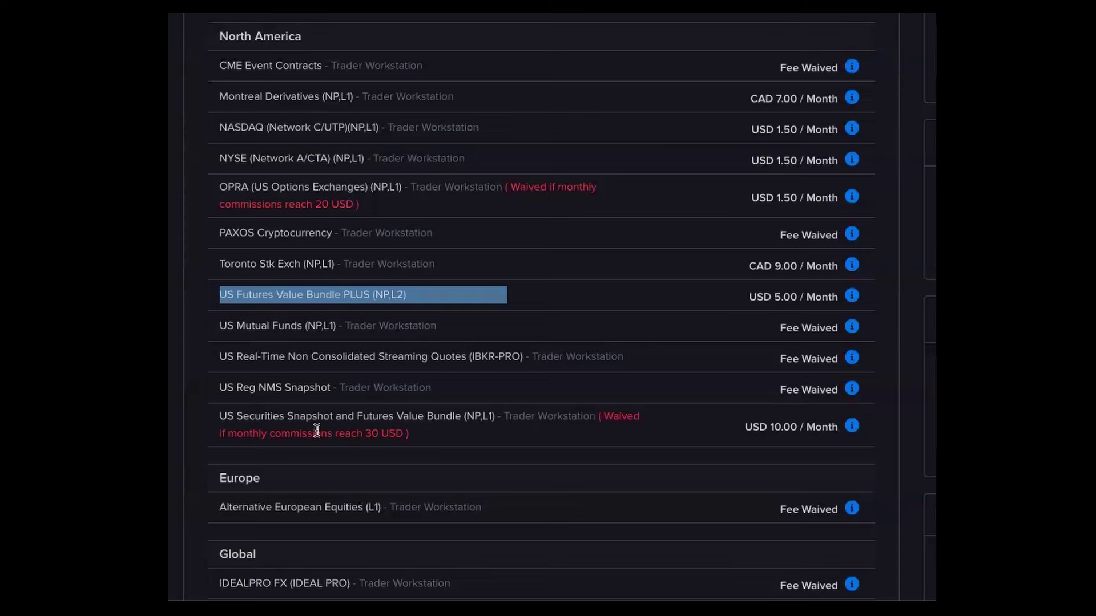
drag(219, 415, 815, 423)
click(182, 326)
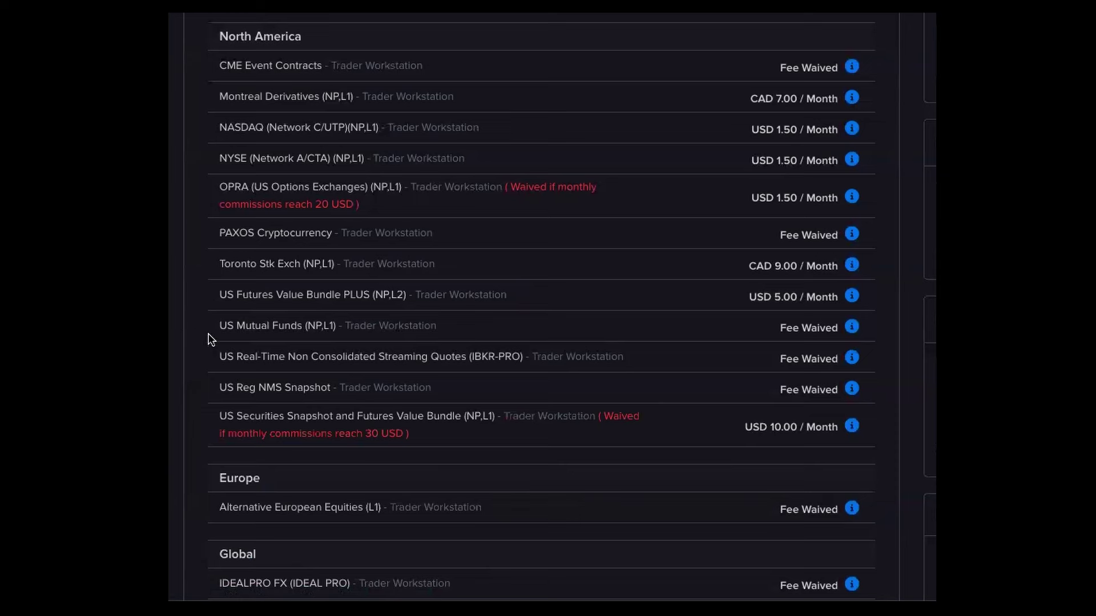
scroll(266, 321, up, 1)
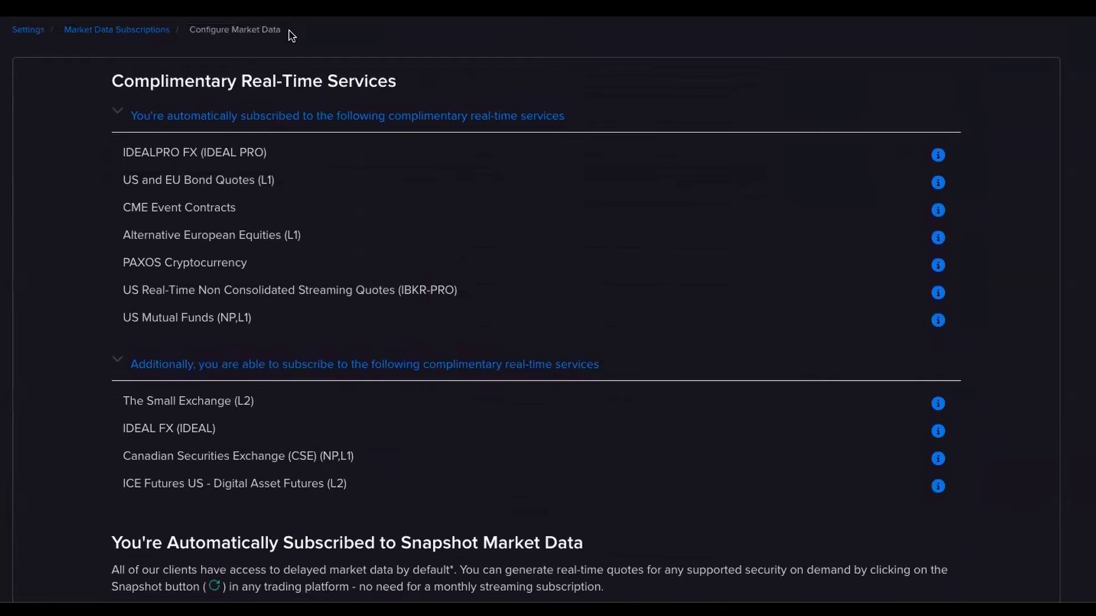
drag(288, 29, 186, 28)
scroll(808, 242, down, 1)
scroll(808, 242, down, 10)
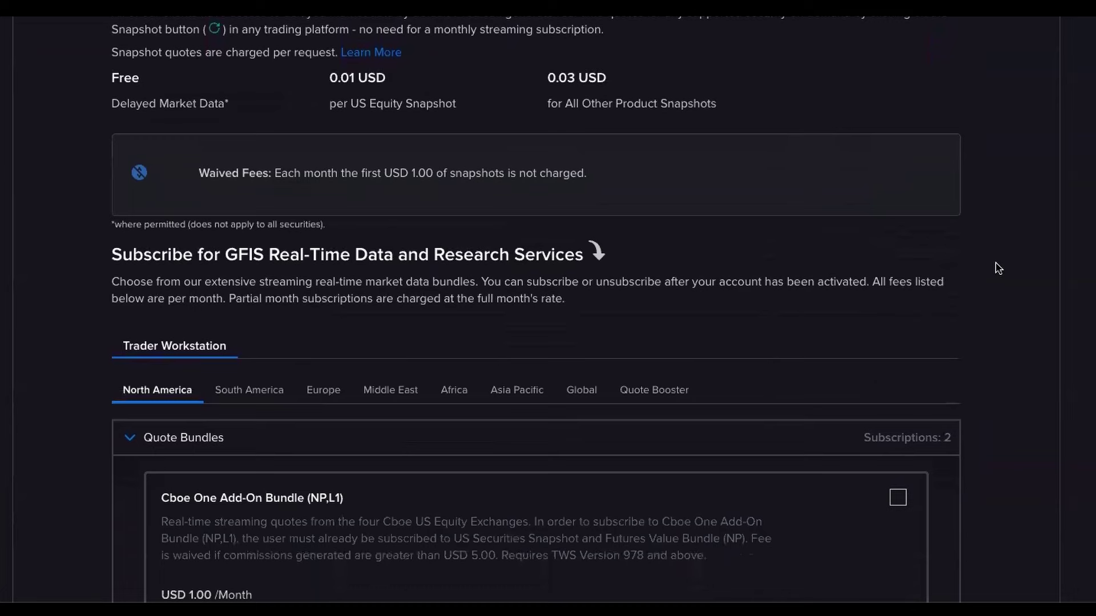
scroll(916, 268, down, 4)
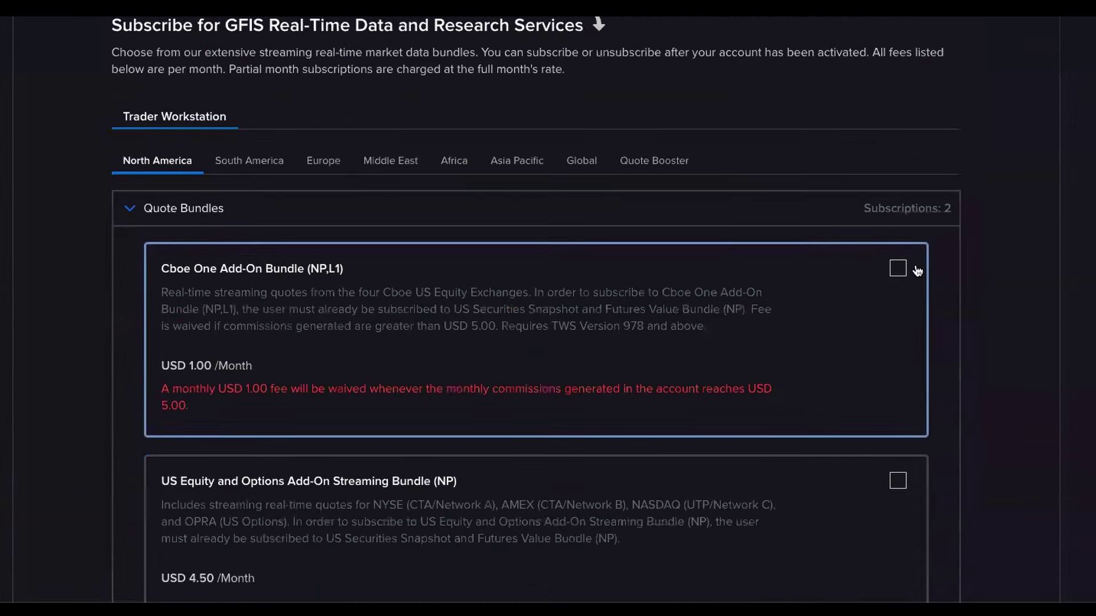
scroll(916, 268, down, 2)
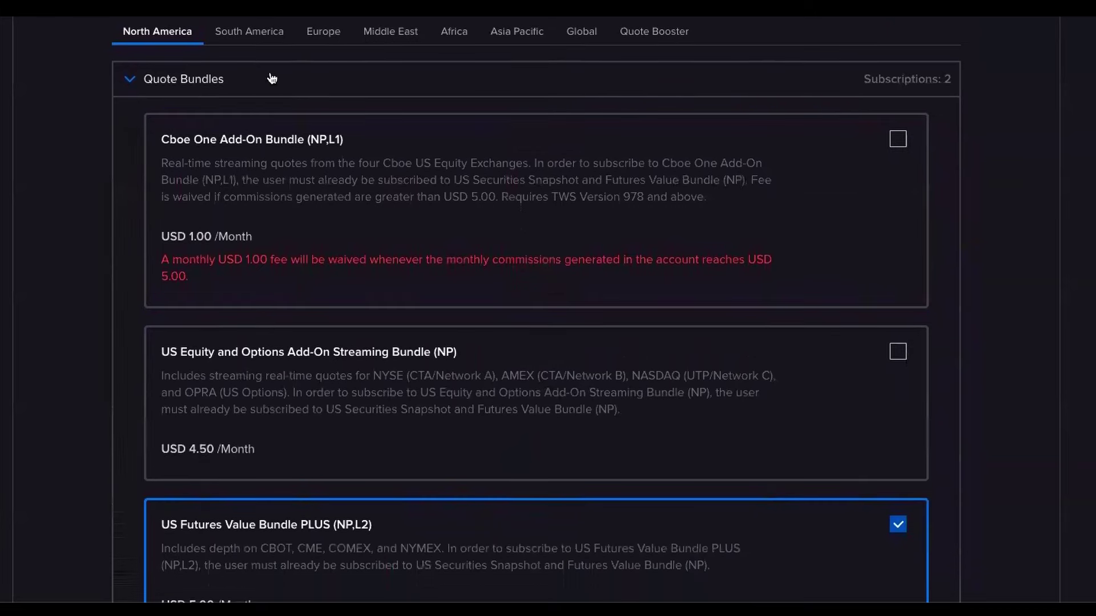
click(130, 83)
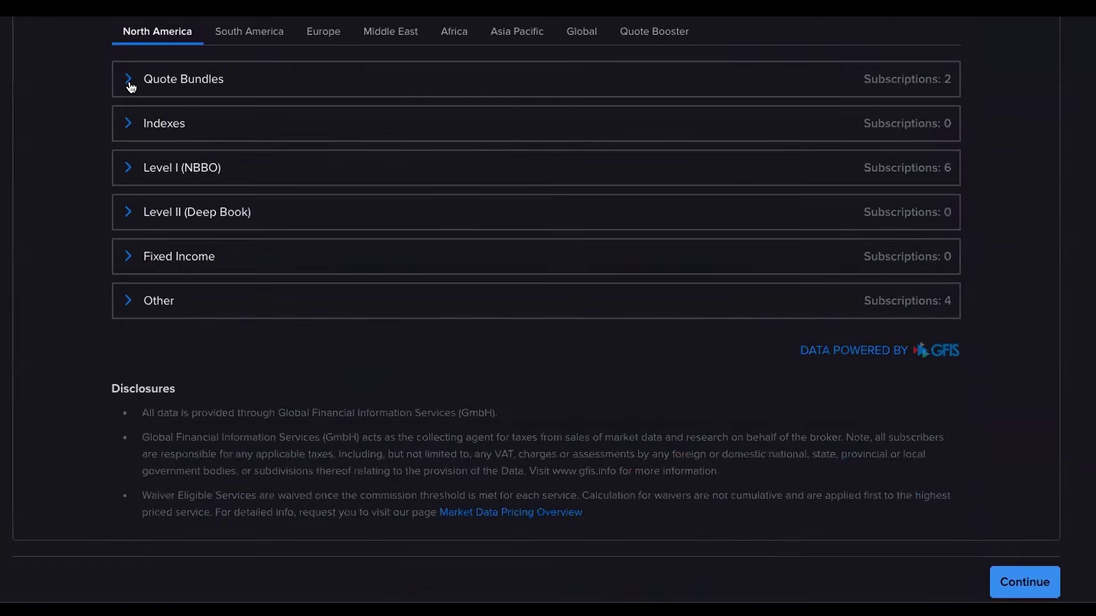
click(129, 83)
scroll(394, 110, down, 3)
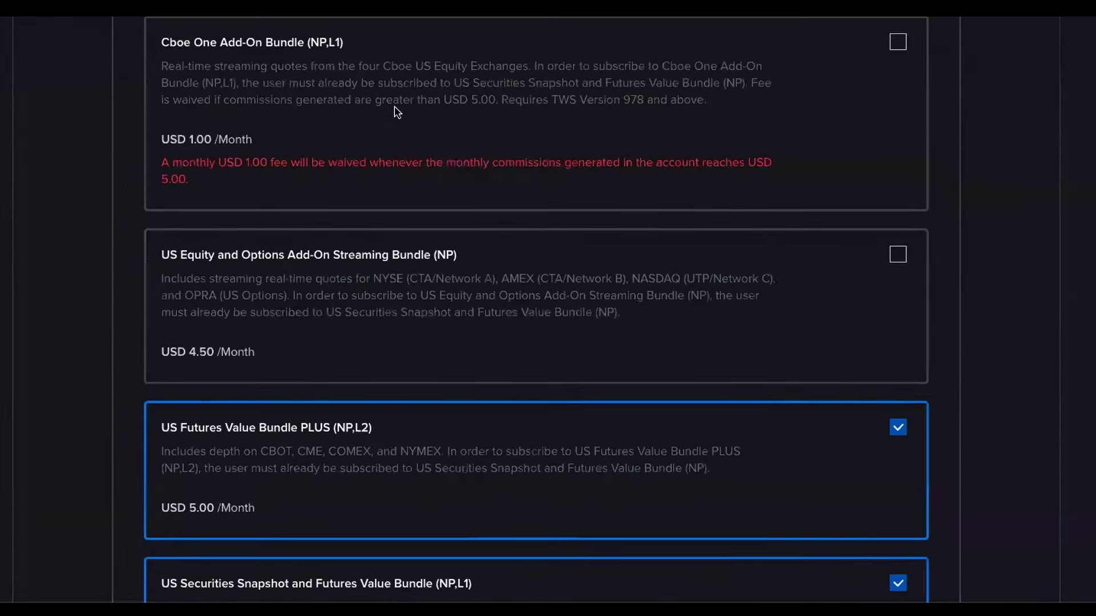
scroll(395, 112, down, 4)
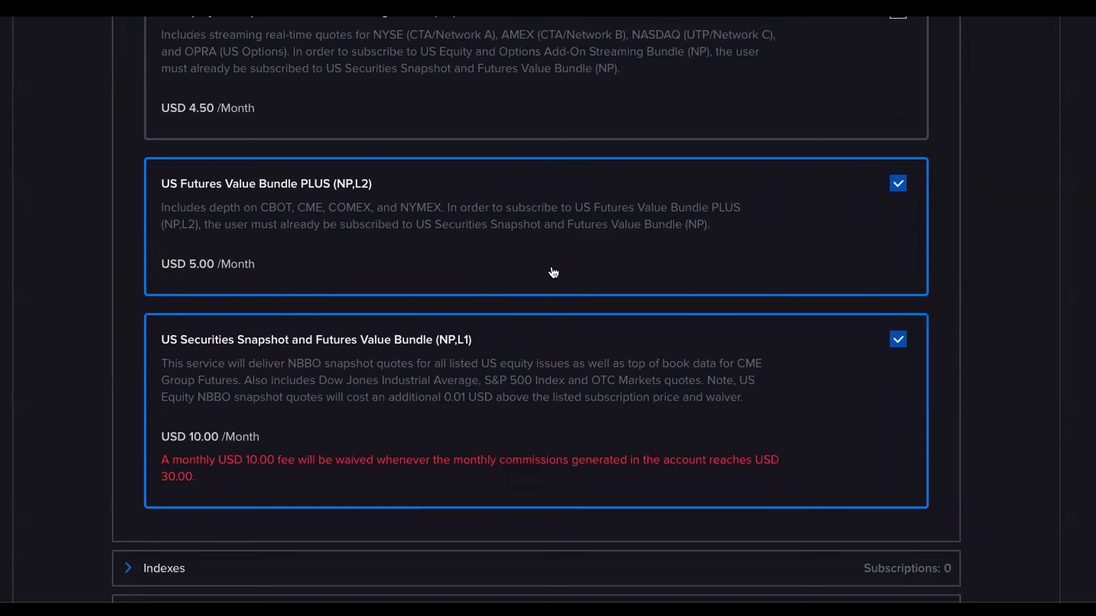
scroll(547, 270, down, 1)
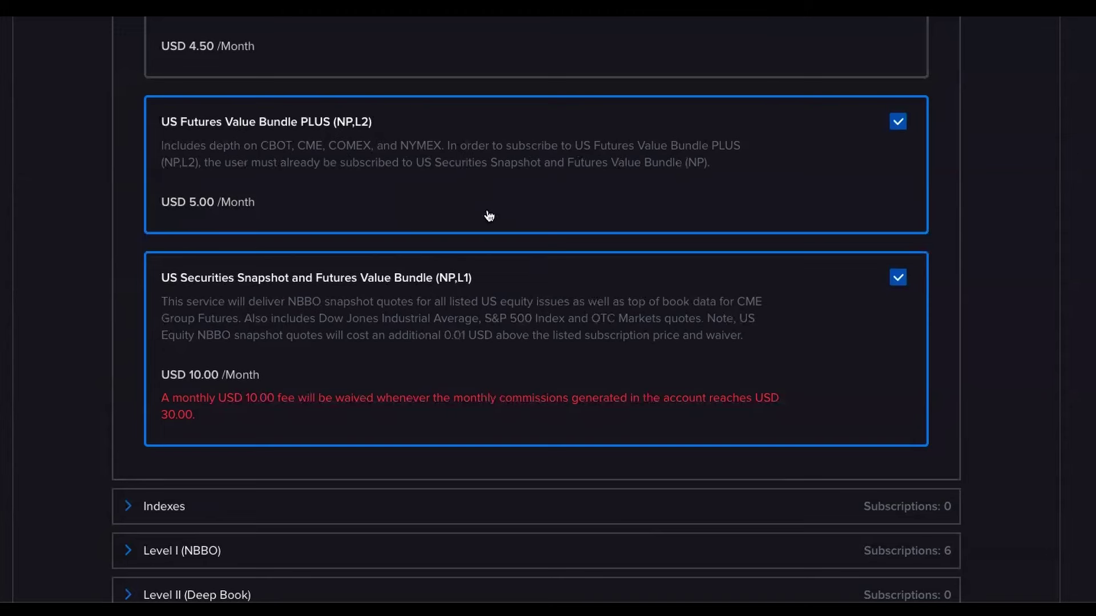
scroll(814, 260, down, 1)
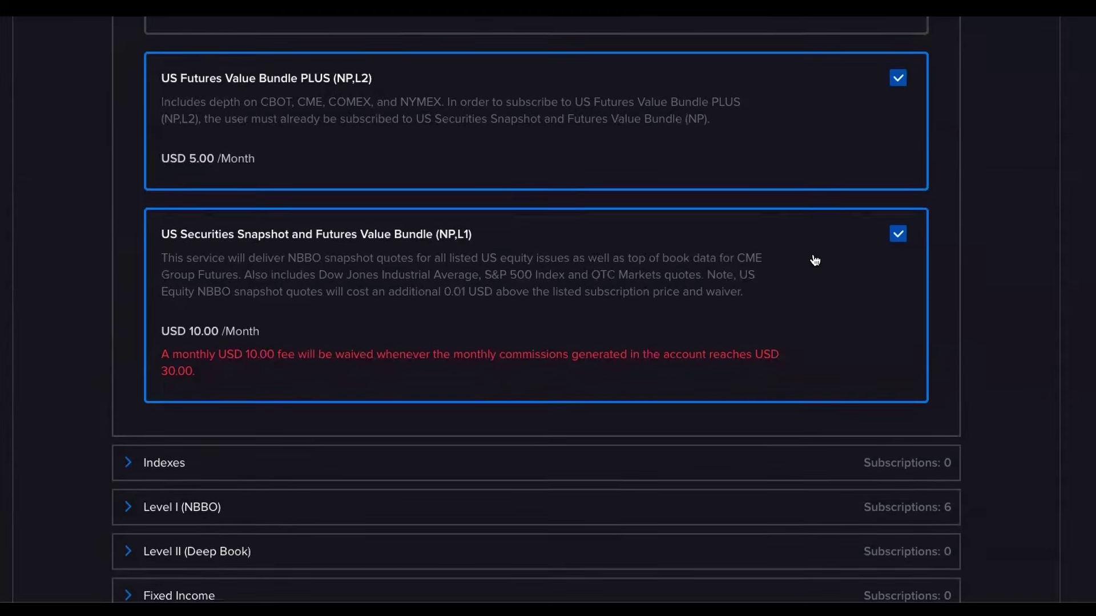
scroll(813, 258, up, 1)
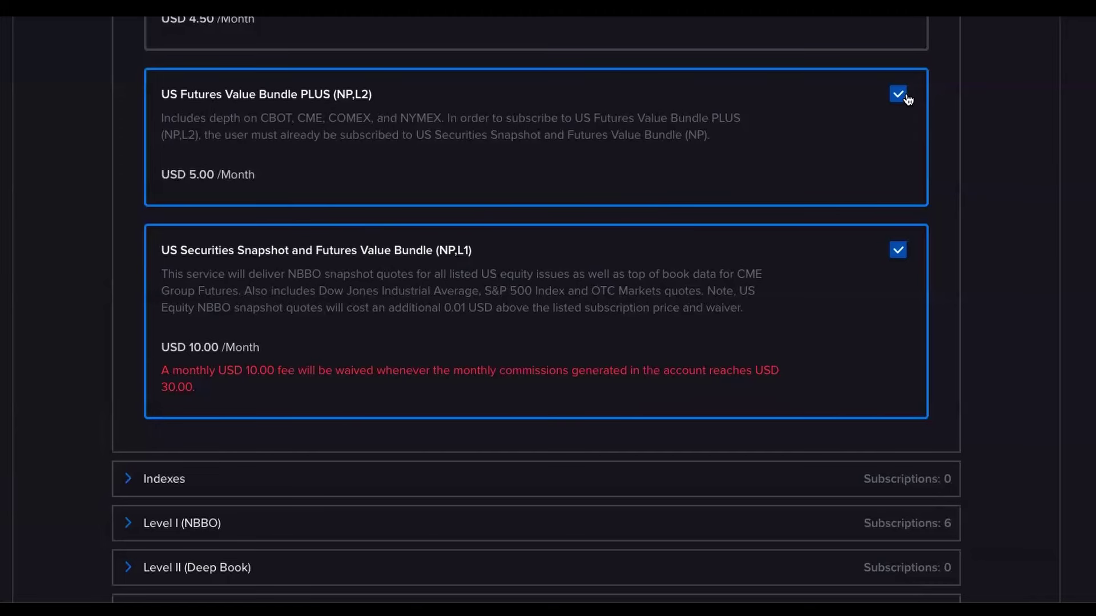
scroll(795, 200, down, 9)
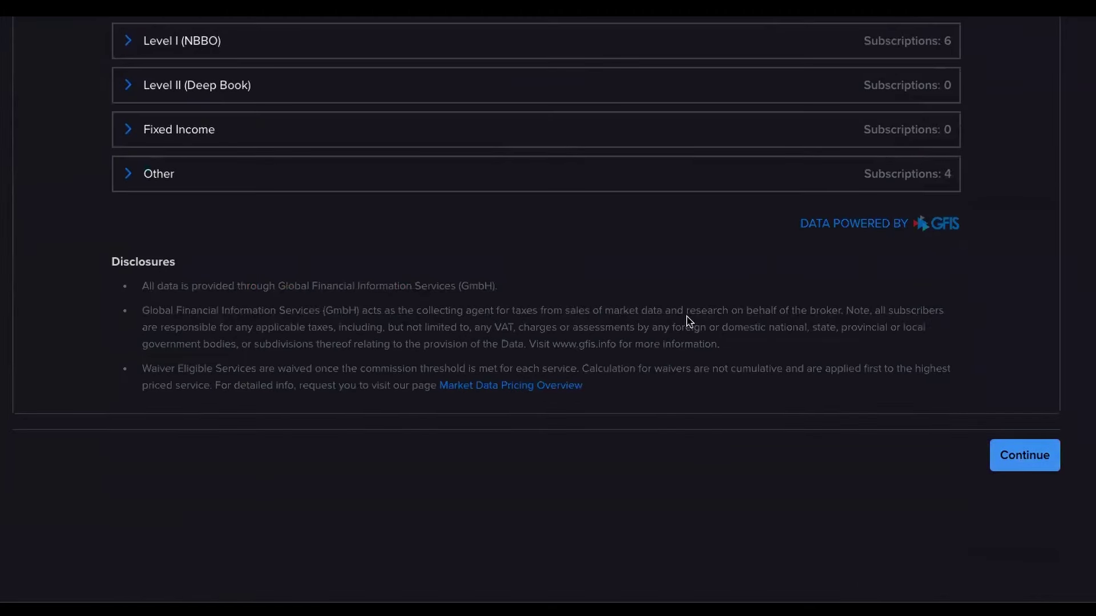
scroll(668, 330, up, 8)
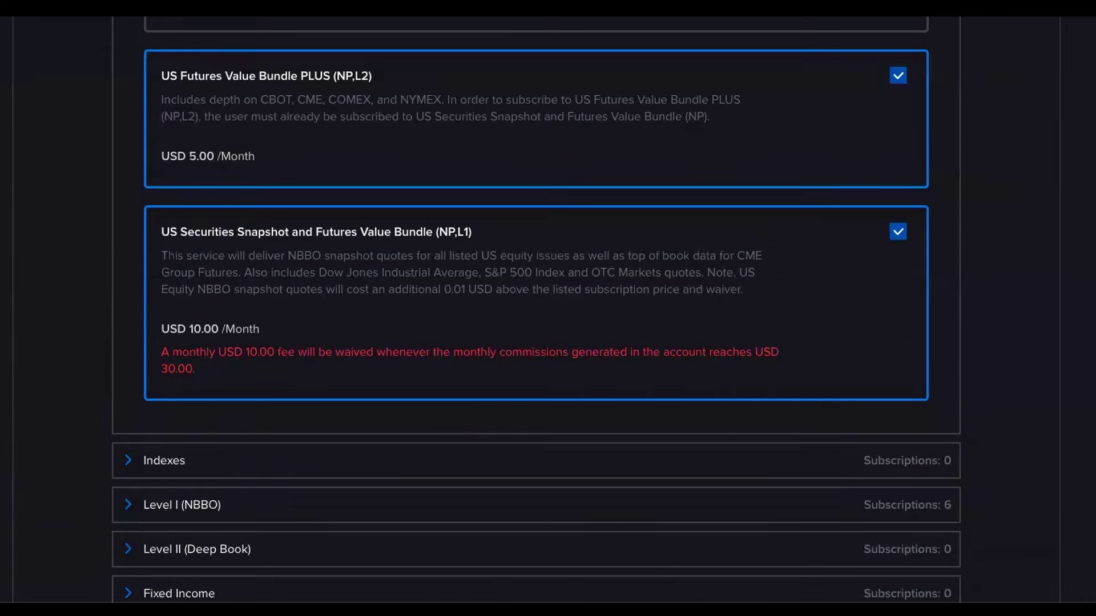
Bring up Trading Permissions under Settings and review the Futures and Futures Options cards.
click(884, 25)
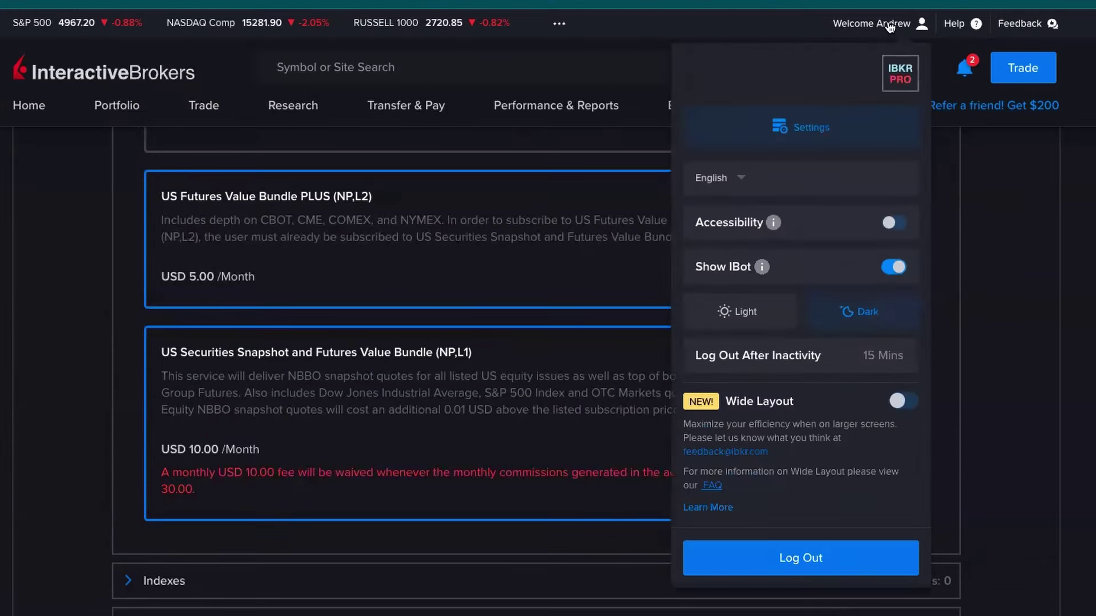
click(770, 130)
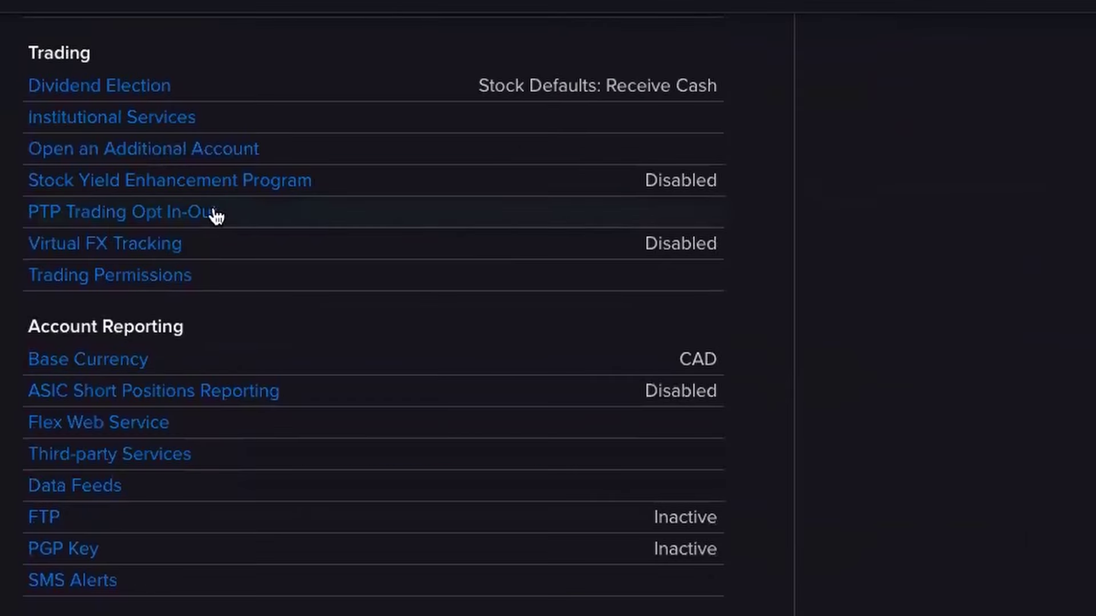
click(114, 286)
scroll(735, 371, up, 2)
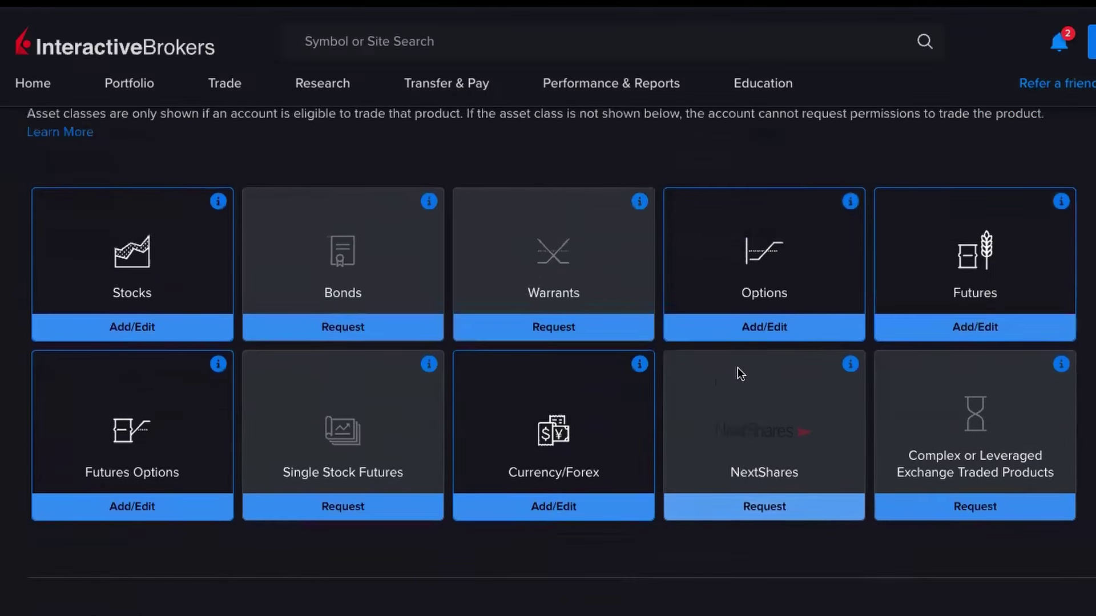
scroll(737, 373, up, 1)
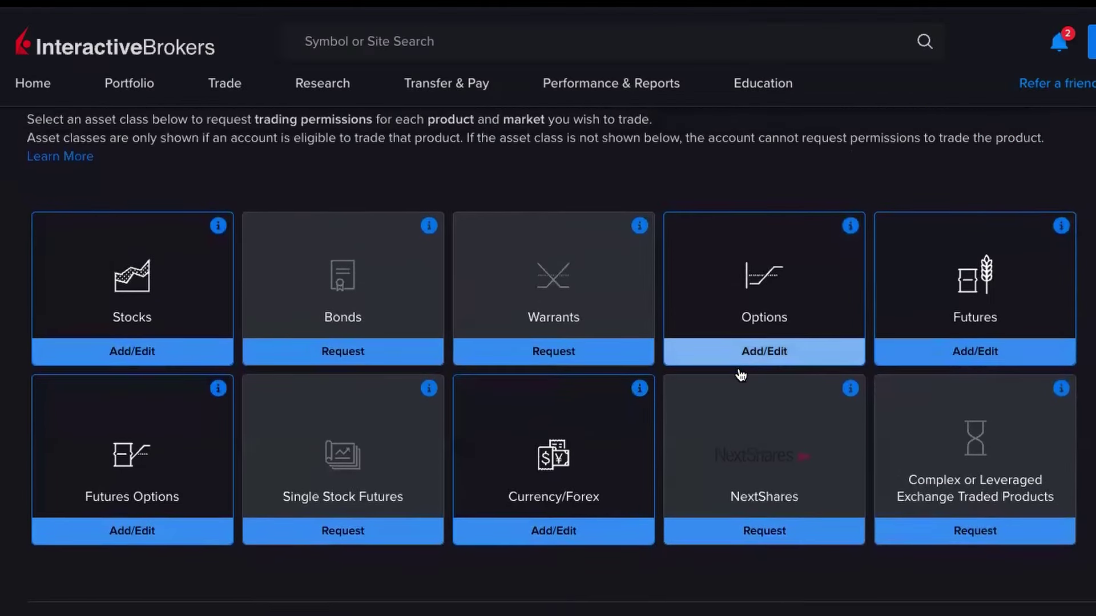
scroll(737, 368, down, 1)
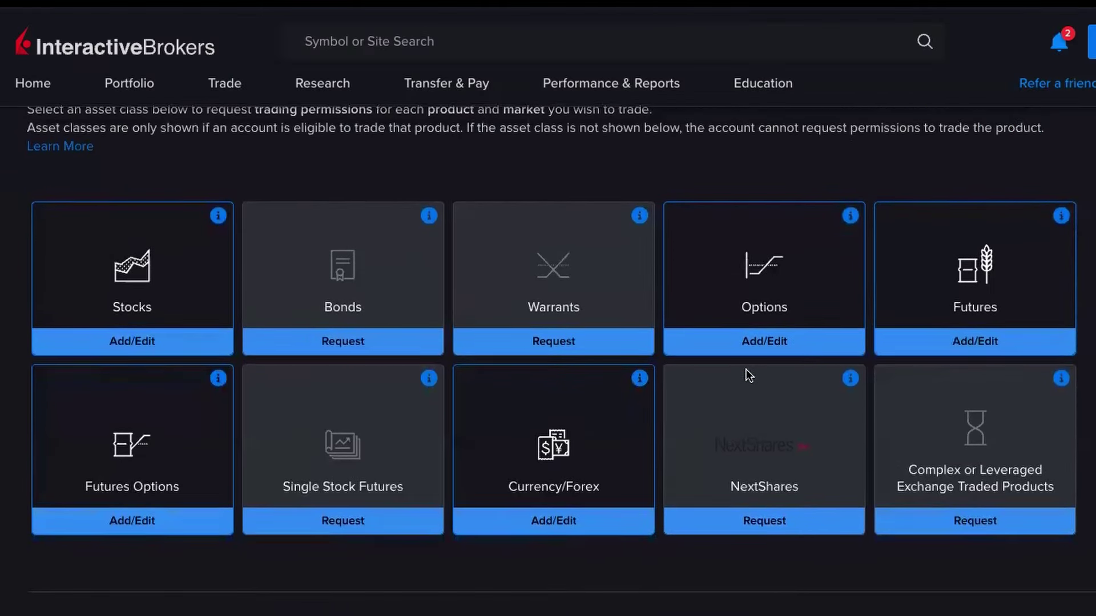